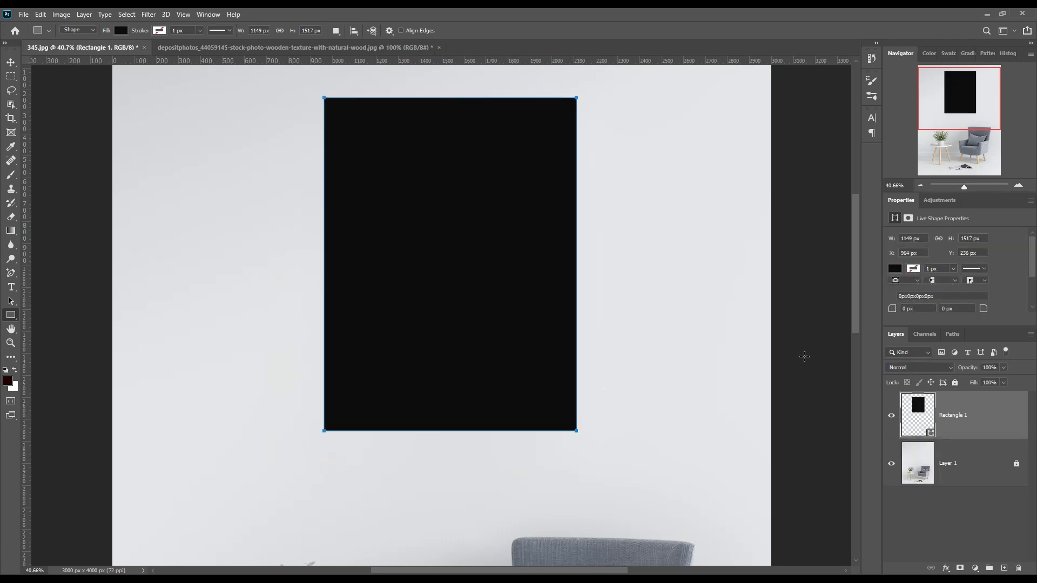
Step: Load the black rectangle's shape as a selection and add a layer mask from it to the Rectangle 1 layer
{"action": "left_click", "coordinate": [976, 419]}
{"action": "left_click", "coordinate": [930, 434]}
{"action": "left_click", "coordinate": [961, 569]}
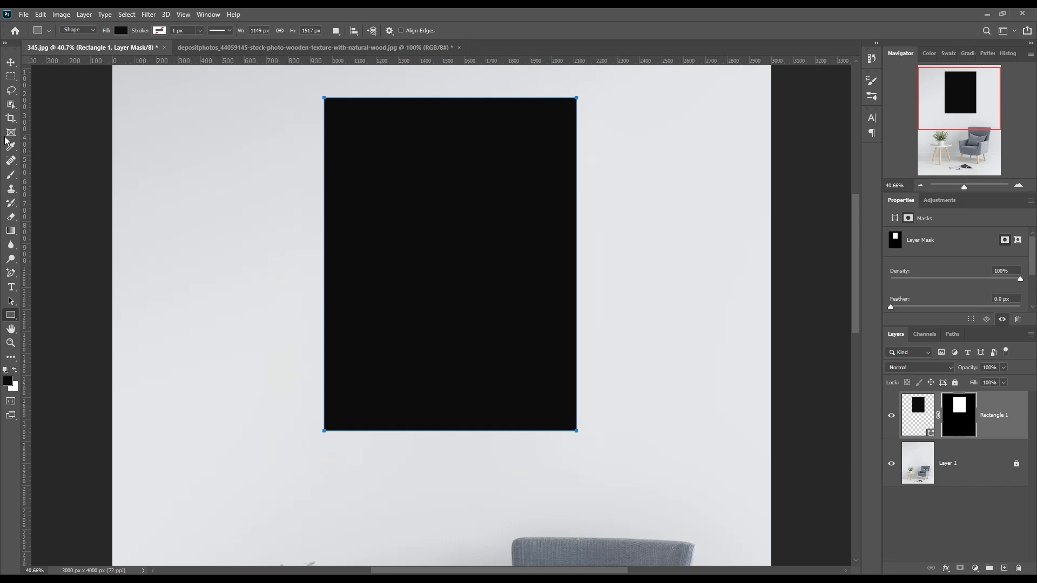
Step: Select the rectangle's interior, leaving a thin even border, fill it with black on the layer mask to cut the frame opening, and deselect
{"action": "left_click", "coordinate": [11, 76]}
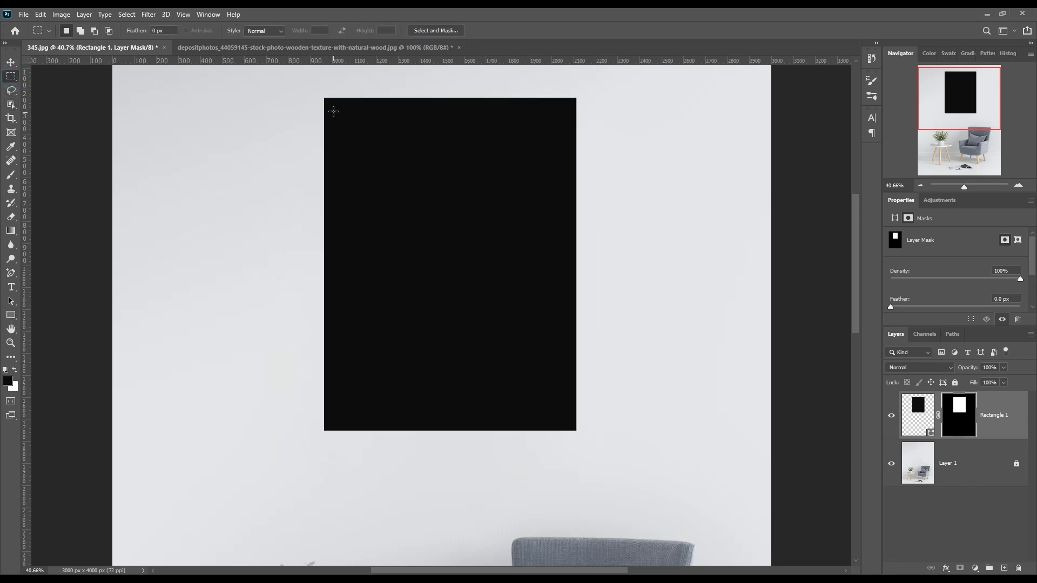
{"action": "left_click_drag", "start_coordinate": [336, 109], "coordinate": [566, 418]}
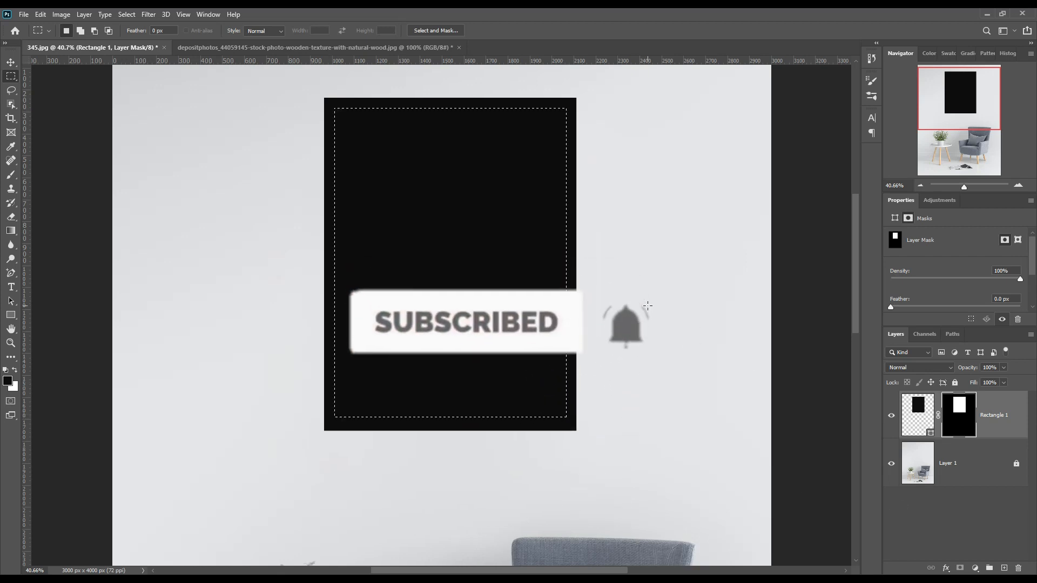
{"action": "left_click", "coordinate": [15, 371]}
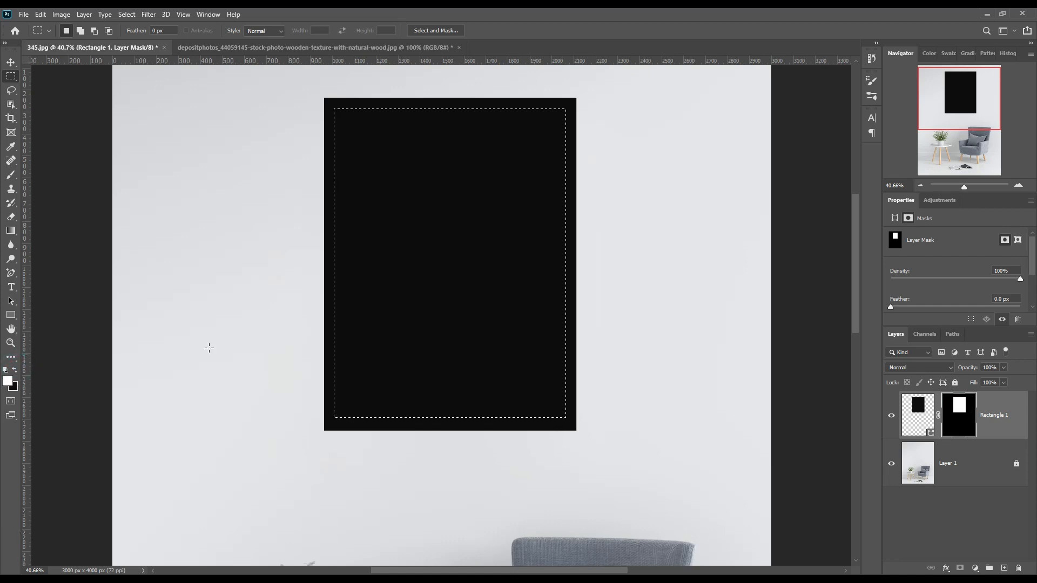
{"action": "left_click", "coordinate": [962, 409]}
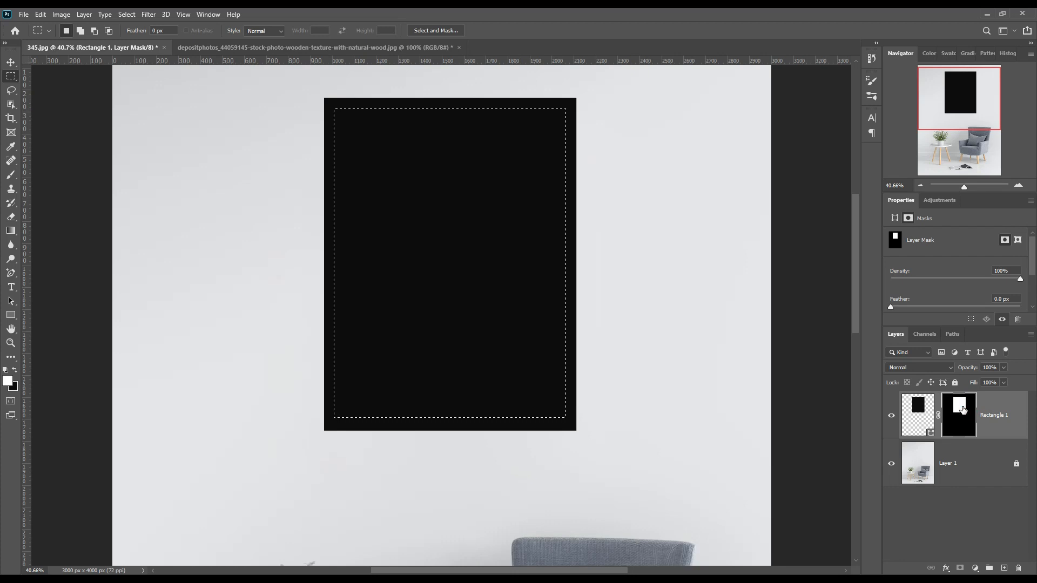
{"action": "key", "text": "ctrl+BackSpace"}
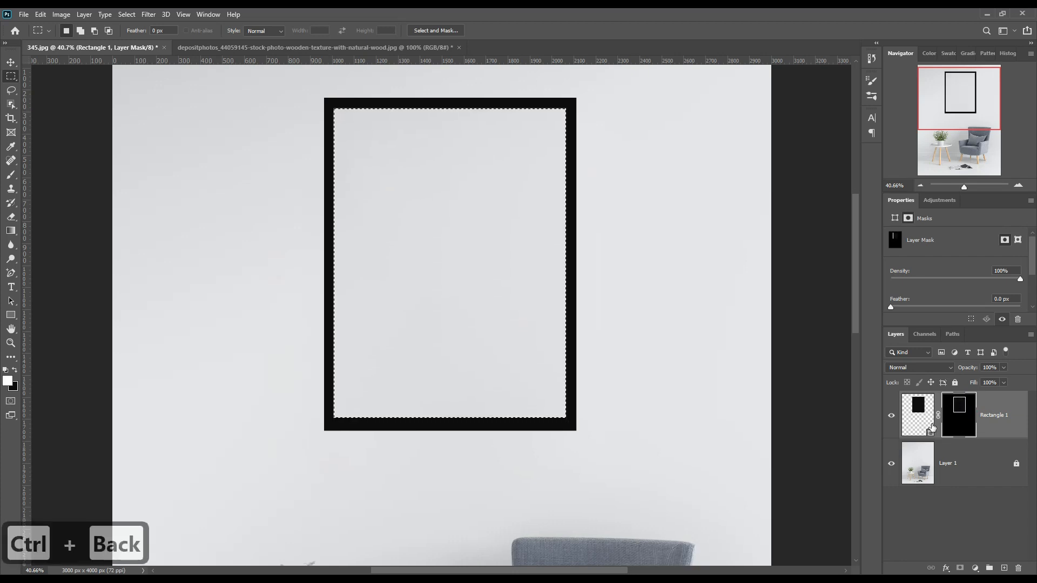
{"action": "left_click", "coordinate": [1002, 402]}
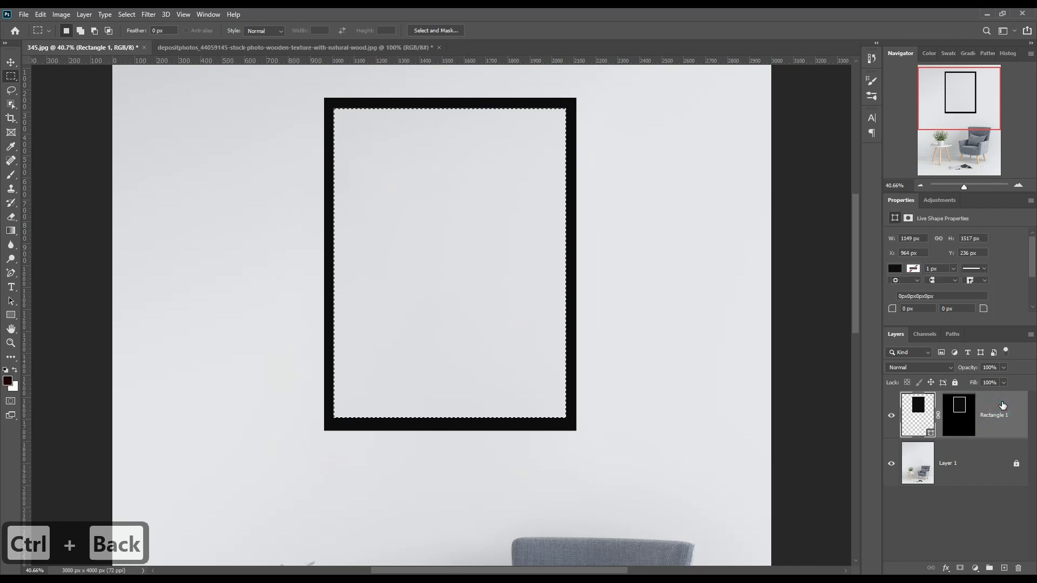
{"action": "key", "text": "ctrl+d"}
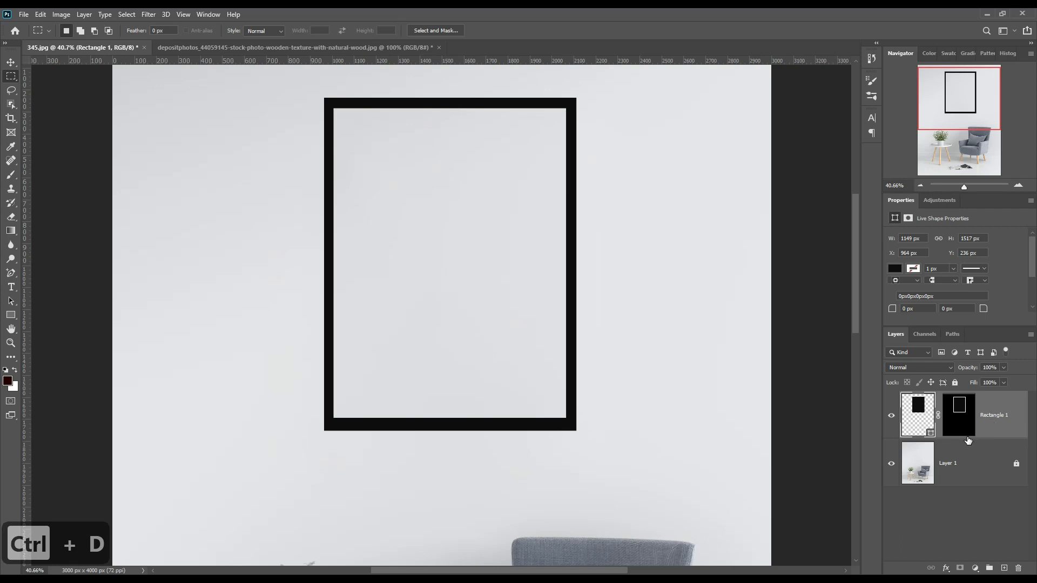
Step: Draw a rectangle about 1088 × 1437 px beneath the frame layer, covering the frame opening, and set its fill to white (ffffff)
{"action": "left_click", "coordinate": [959, 458]}
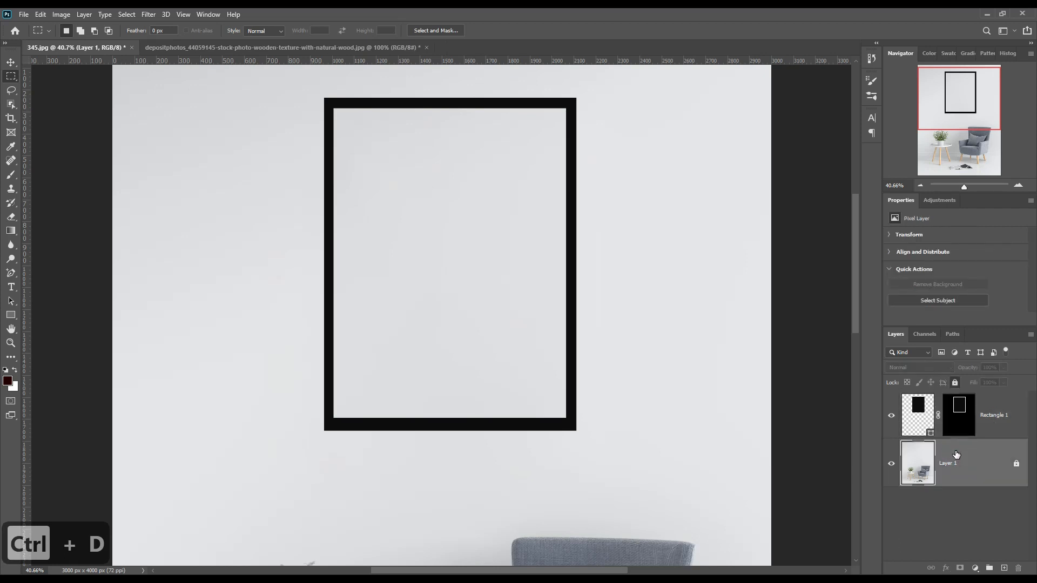
{"action": "left_click", "coordinate": [10, 315]}
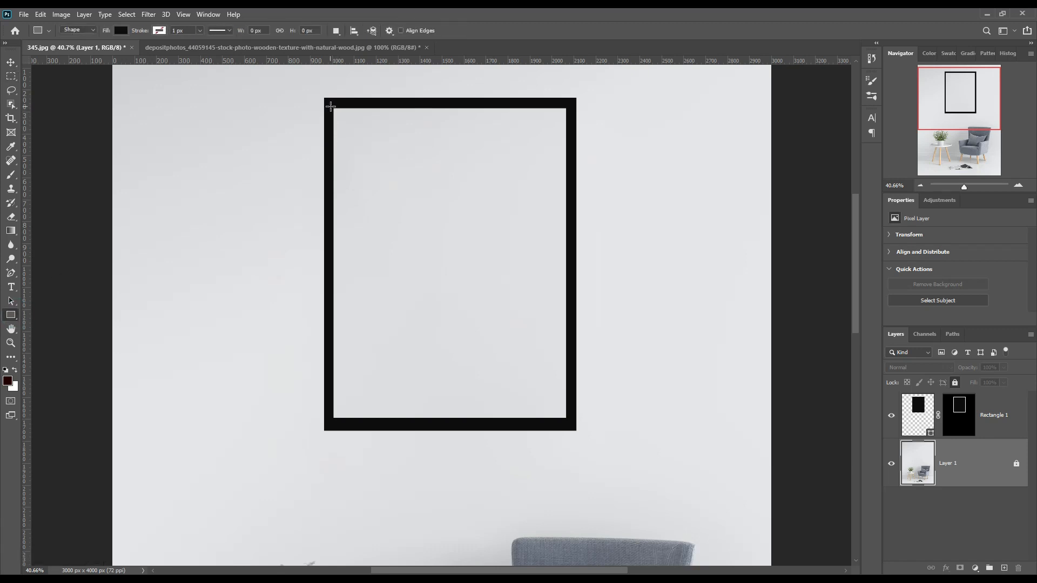
{"action": "left_click_drag", "start_coordinate": [330, 105], "coordinate": [568, 420]}
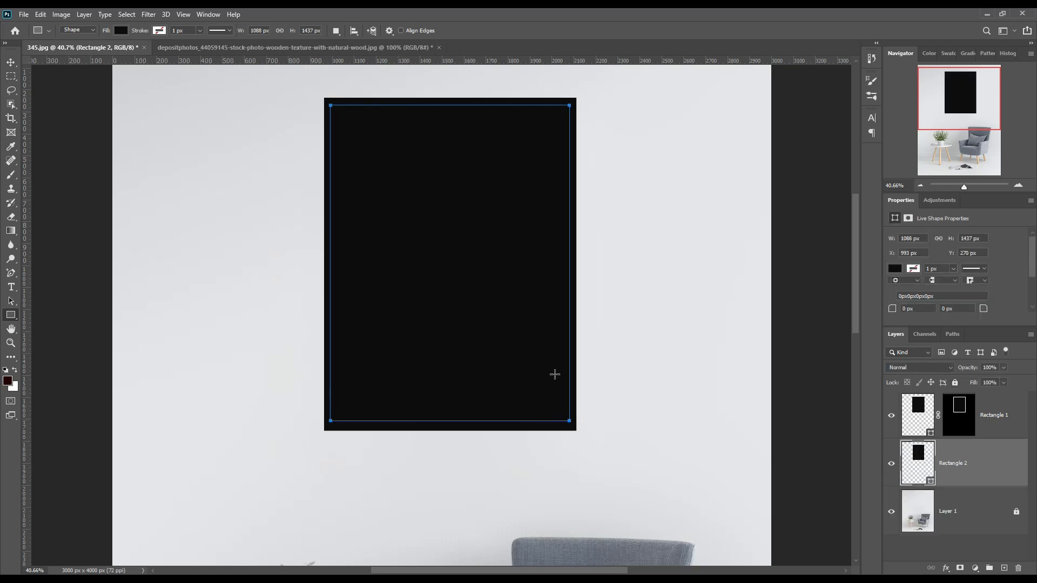
{"action": "double_click", "coordinate": [926, 474]}
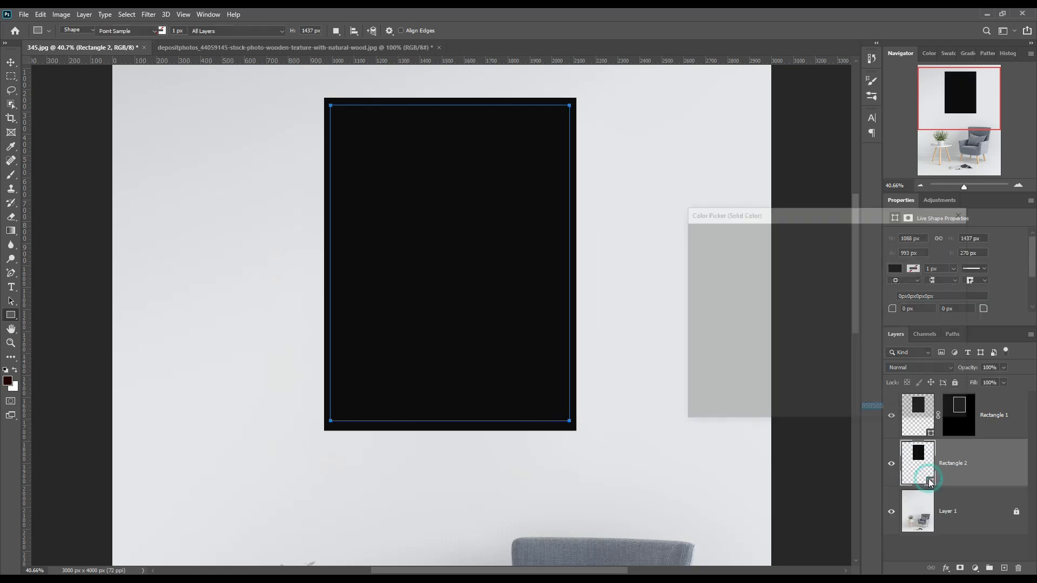
{"action": "left_click_drag", "start_coordinate": [740, 295], "coordinate": [668, 220]}
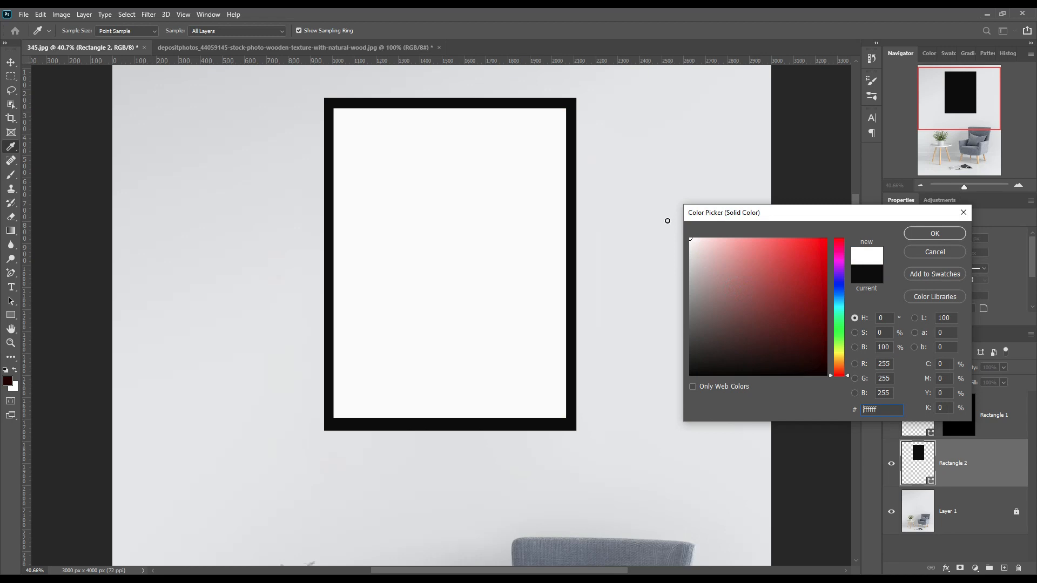
{"action": "left_click", "coordinate": [917, 237]}
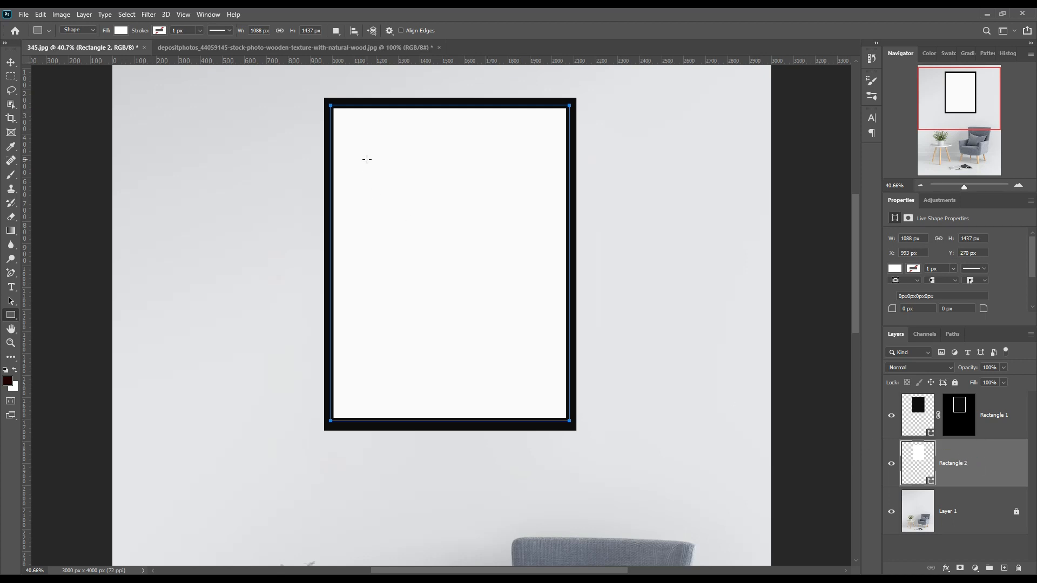
Step: Place vertical guides at about 1185 and 1916 px and horizontal guides at about 454 and 1535 px, inside the white area
{"action": "left_click_drag", "start_coordinate": [25, 208], "coordinate": [373, 222]}
{"action": "left_click_drag", "start_coordinate": [26, 230], "coordinate": [533, 239]}
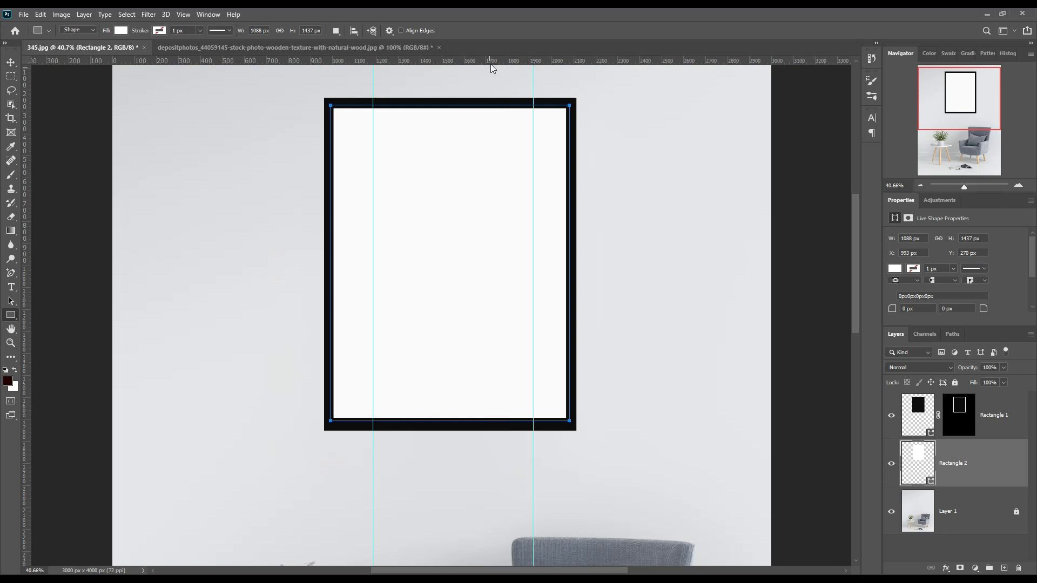
{"action": "left_click_drag", "start_coordinate": [494, 61], "coordinate": [512, 146]}
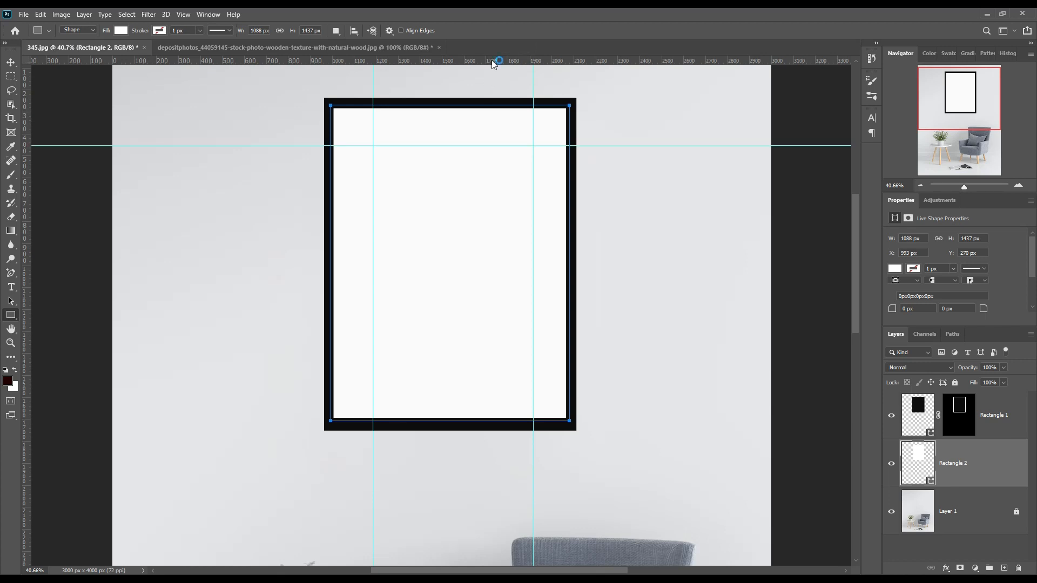
{"action": "left_click_drag", "start_coordinate": [492, 62], "coordinate": [544, 384]}
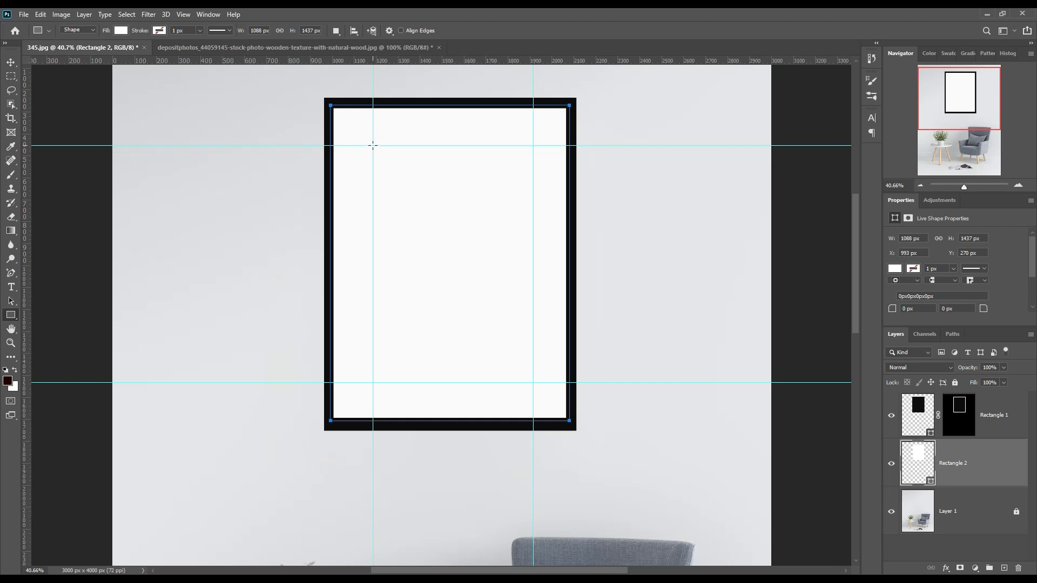
Step: Draw a rectangle about 731 × 1081 px between the four guides and set its fill to light gray
{"action": "left_click_drag", "start_coordinate": [373, 145], "coordinate": [533, 383]}
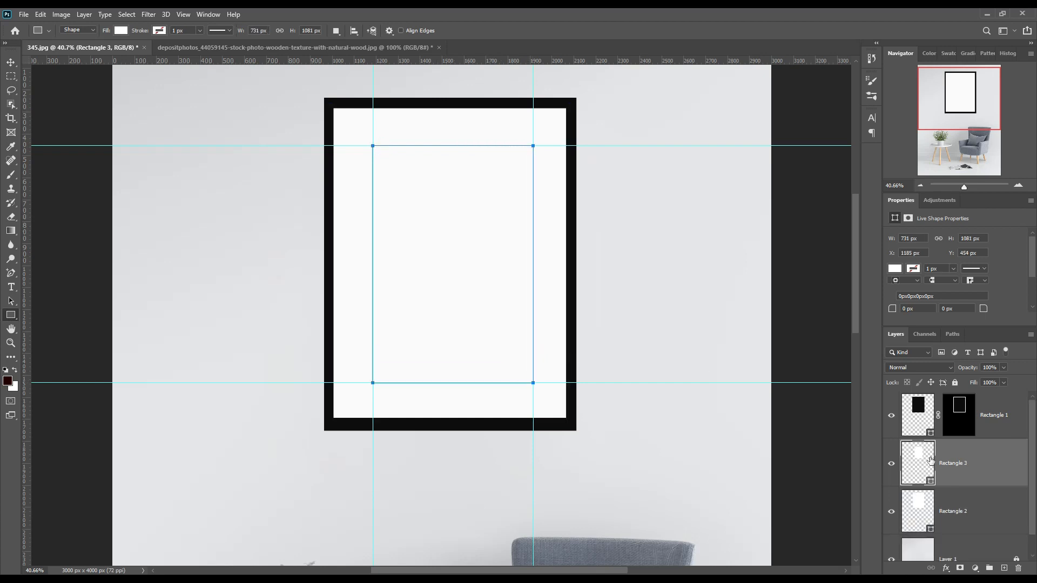
{"action": "left_click", "coordinate": [987, 462]}
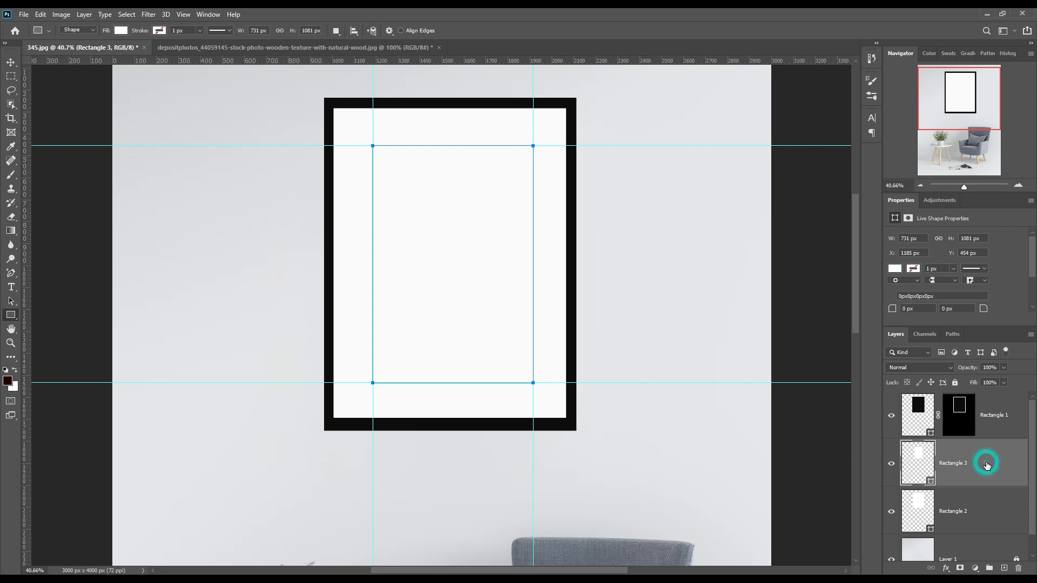
{"action": "double_click", "coordinate": [928, 478]}
{"action": "left_click_drag", "start_coordinate": [708, 262], "coordinate": [690, 259]}
{"action": "left_click", "coordinate": [934, 233]}
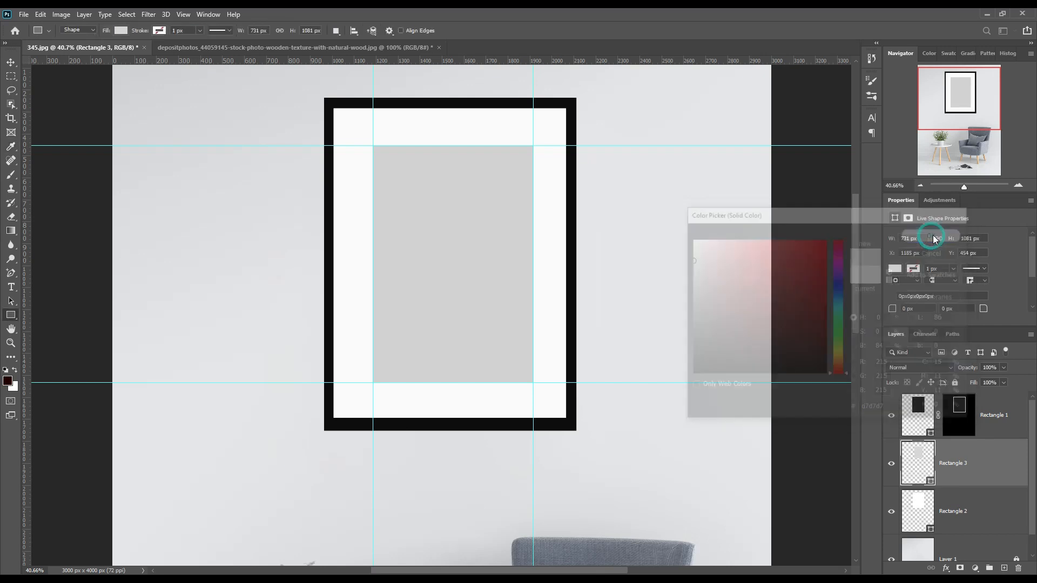
Step: Remove all four guides from the canvas
{"action": "left_click", "coordinate": [12, 64]}
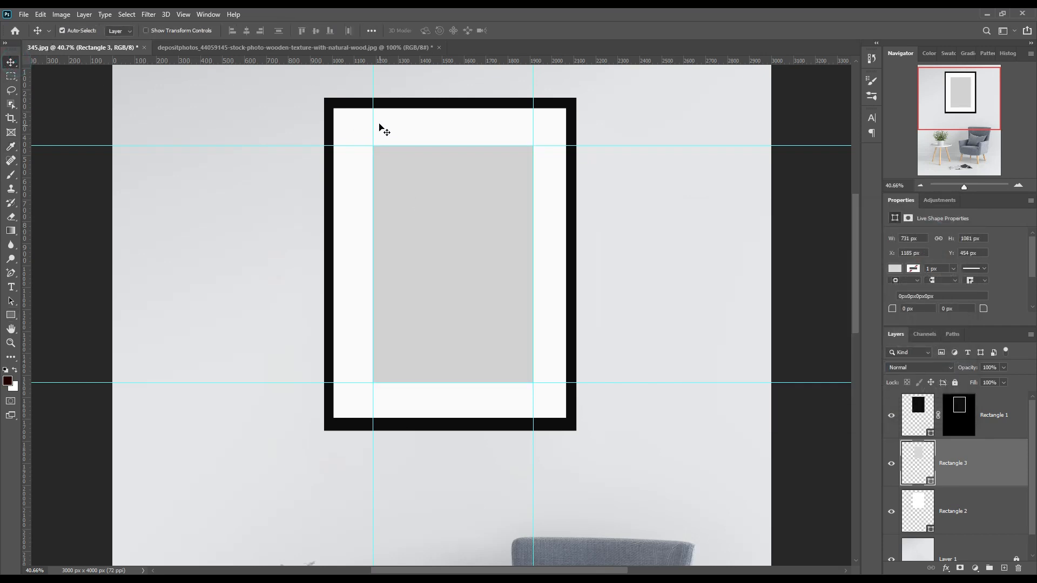
{"action": "left_click_drag", "start_coordinate": [373, 115], "coordinate": [4, 125]}
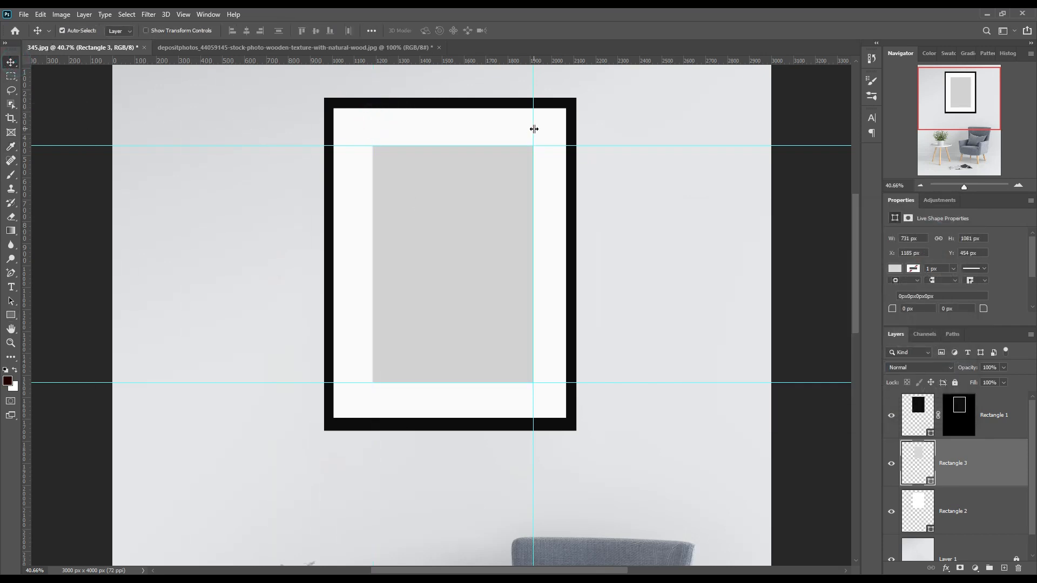
{"action": "left_click_drag", "start_coordinate": [534, 123], "coordinate": [961, 116]}
{"action": "left_click_drag", "start_coordinate": [592, 145], "coordinate": [595, 38]}
{"action": "left_click_drag", "start_coordinate": [618, 383], "coordinate": [651, 568]}
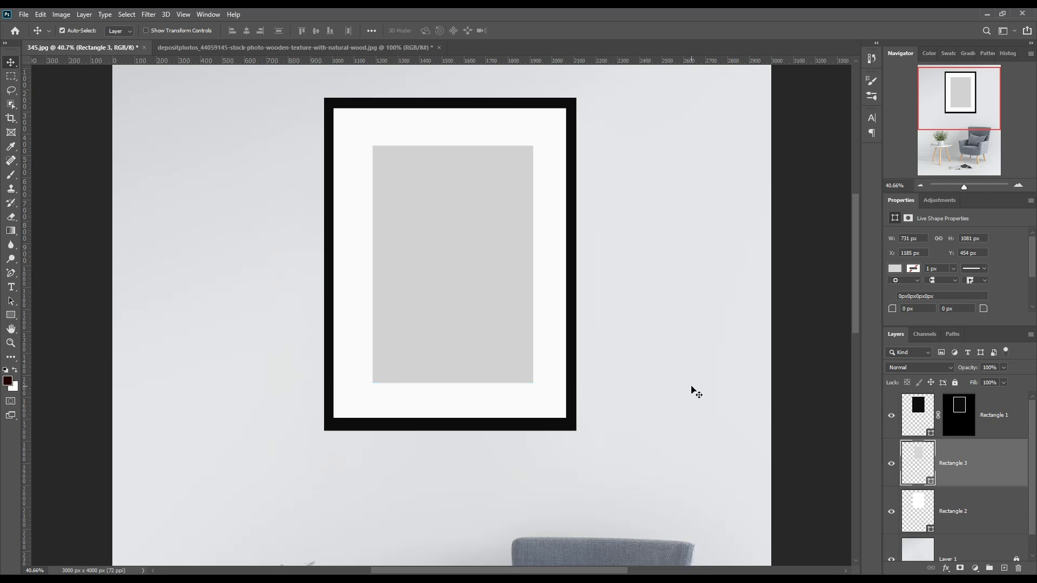
Step: Rename the masked Rectangle 1 layer "frame"
{"action": "left_click", "coordinate": [992, 417]}
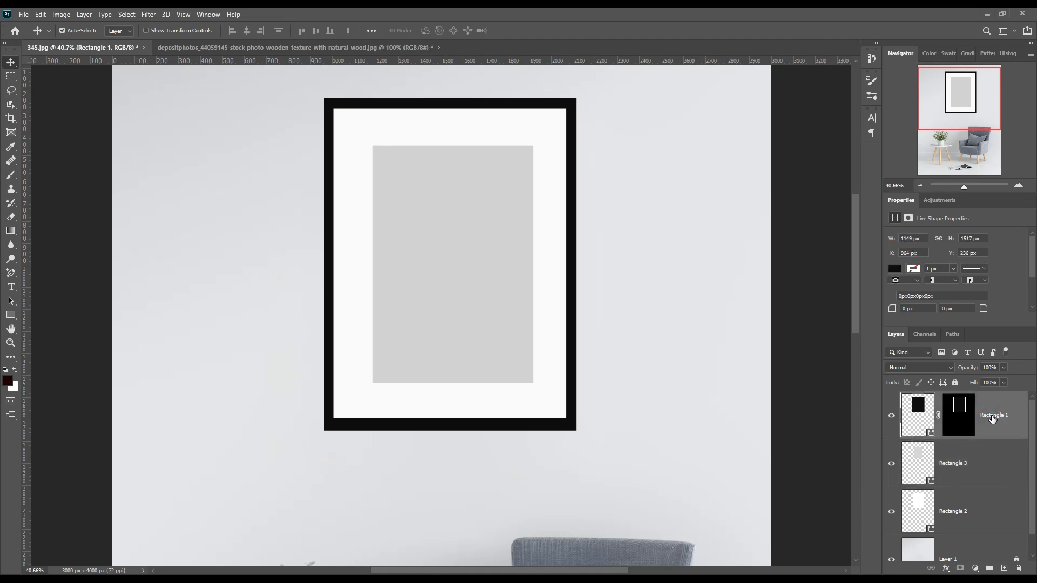
{"action": "double_click", "coordinate": [993, 417]}
{"action": "type", "text": "fra"}
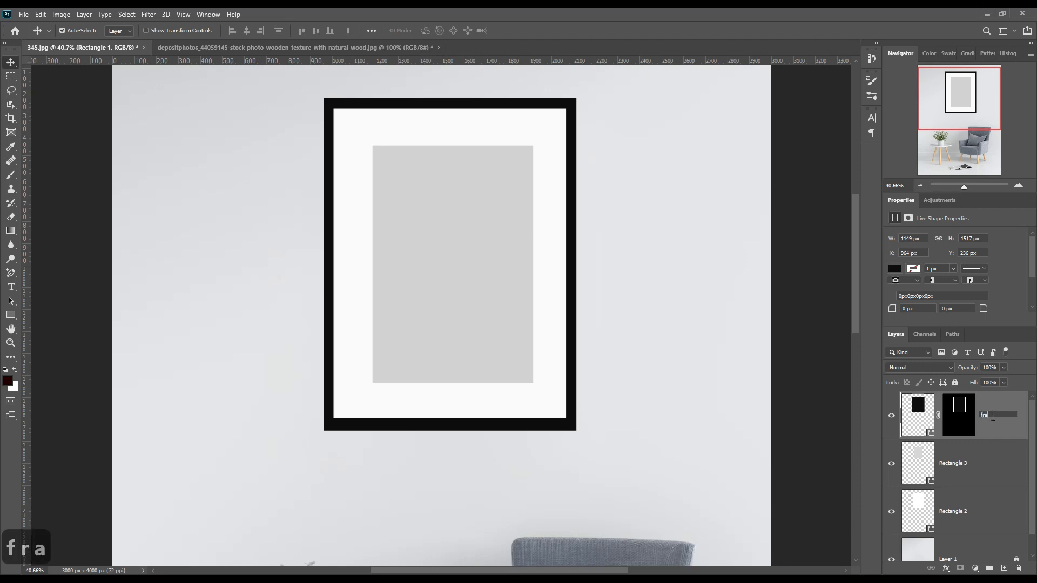
{"action": "type", "text": "me"}
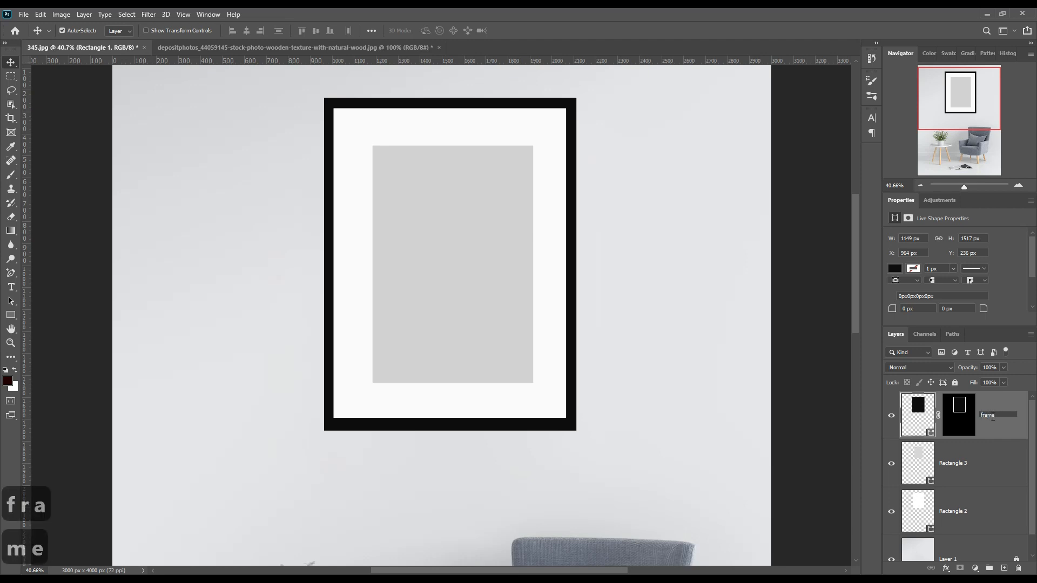
Step: Rename the gray Rectangle 3 layer "image"
{"action": "left_click", "coordinate": [998, 471]}
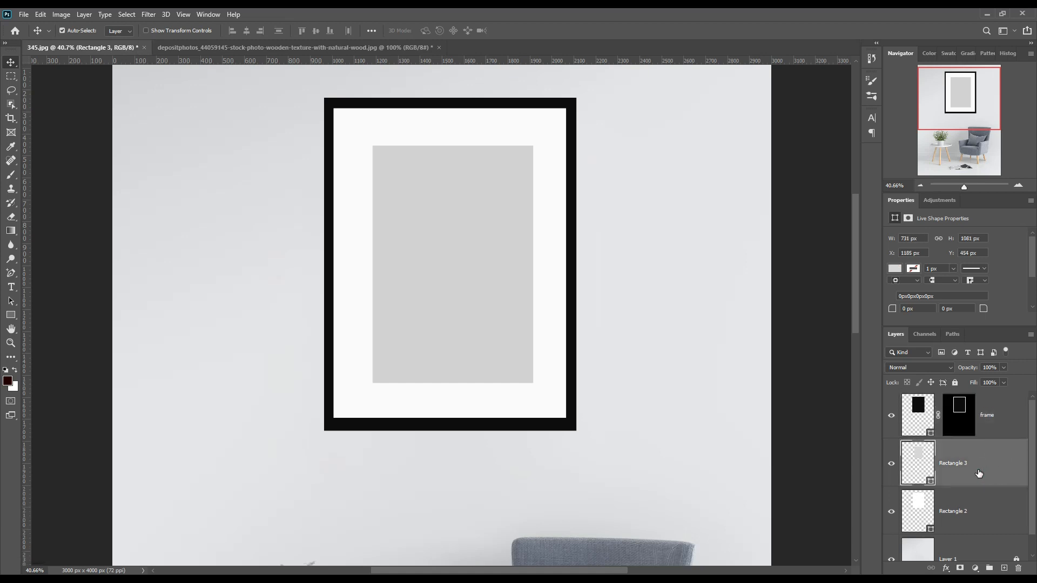
{"action": "double_click", "coordinate": [955, 463]}
{"action": "type", "text": "image"}
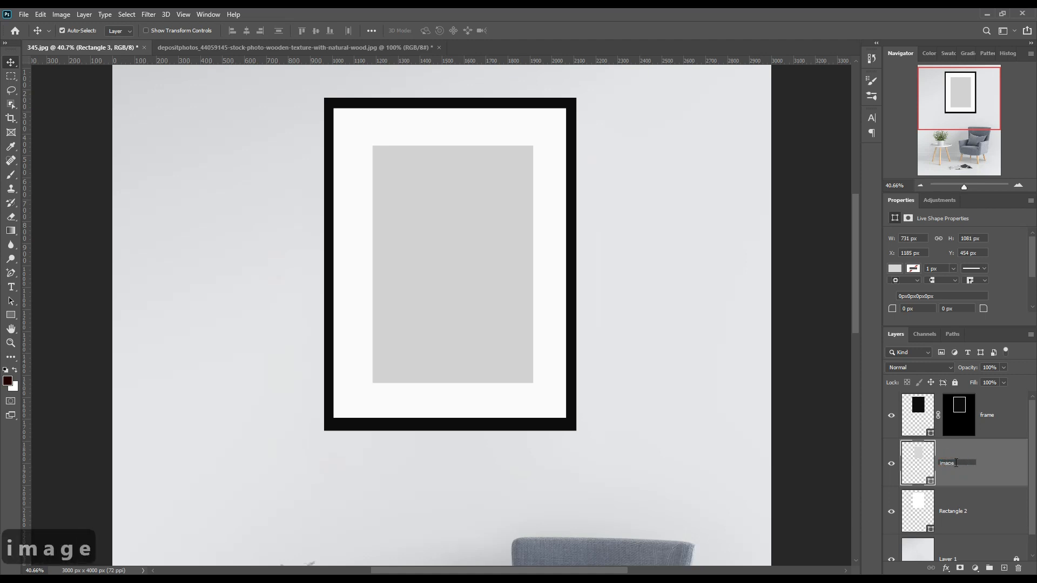
{"action": "left_click", "coordinate": [990, 477]}
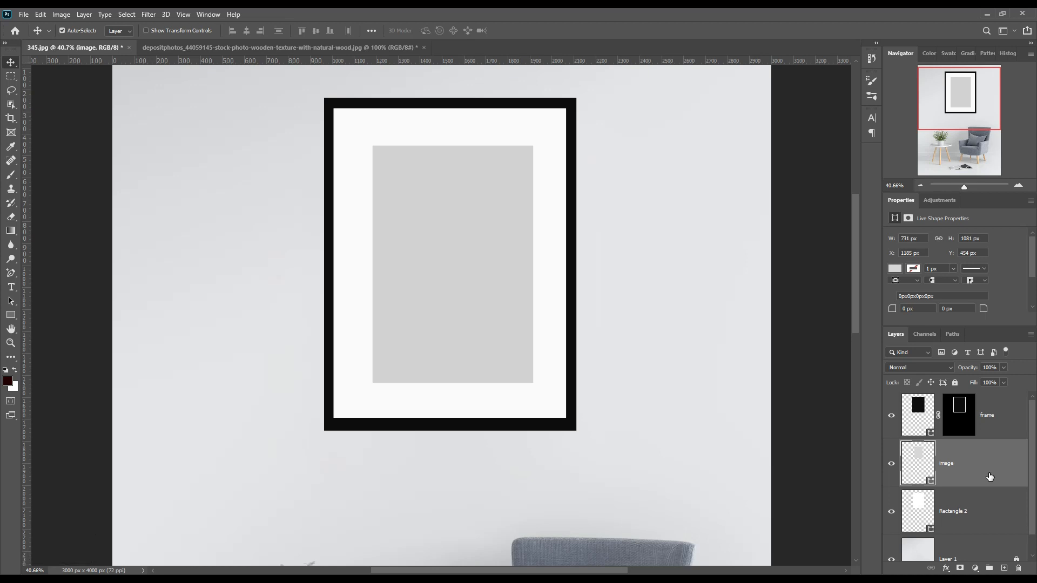
Step: Rename the white Rectangle 2 layer "extra white"
{"action": "double_click", "coordinate": [952, 512]}
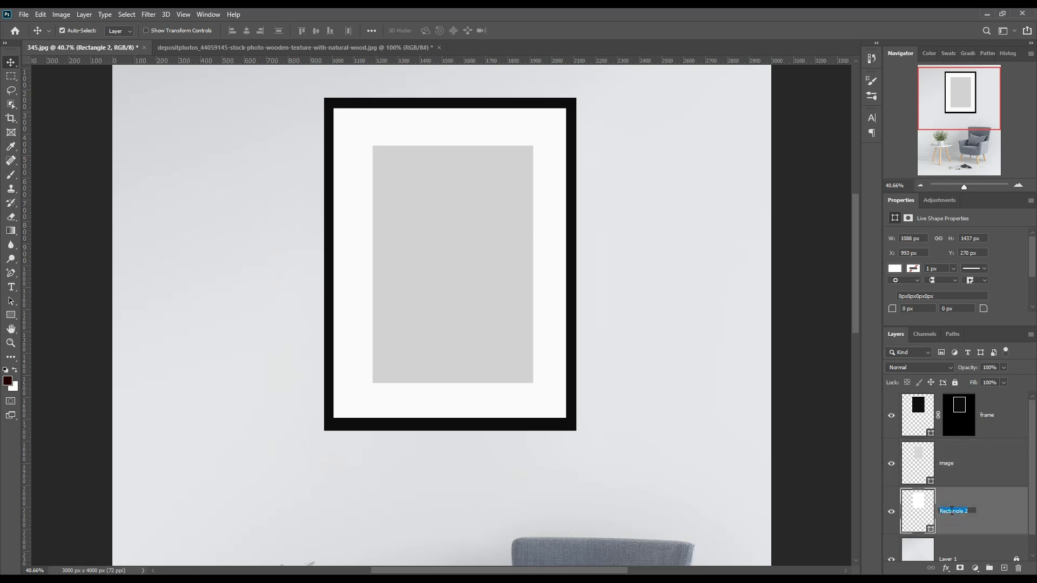
{"action": "type", "text": "exr"}
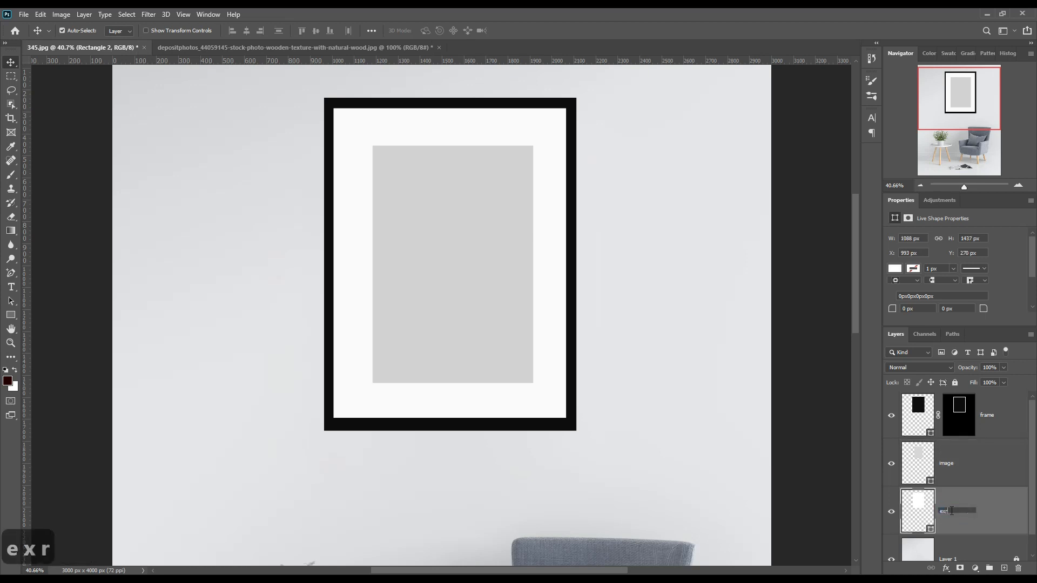
{"action": "key", "text": "BackSpace"}
{"action": "type", "text": "tra"}
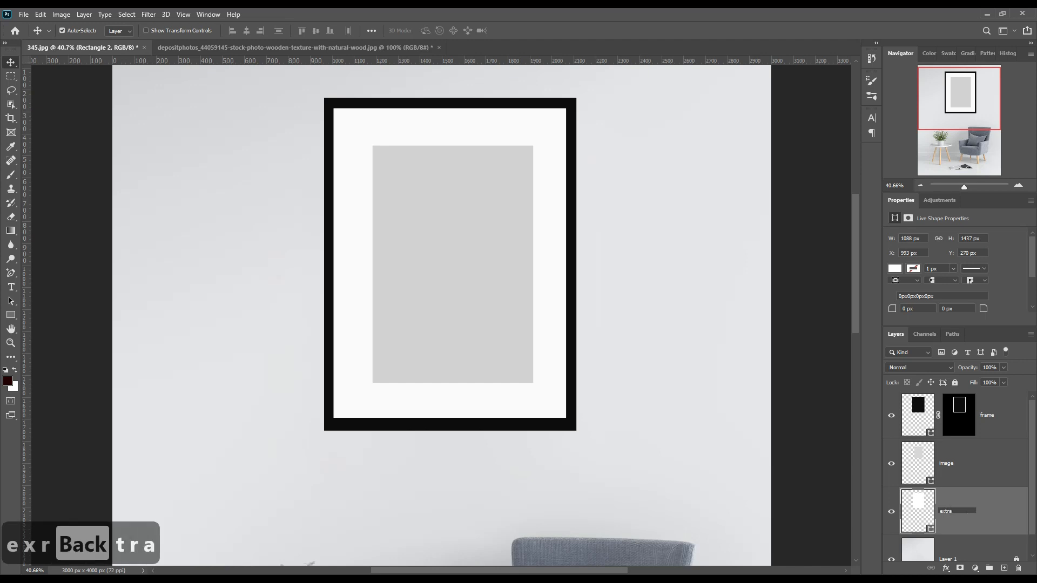
{"action": "type", "text": " white"}
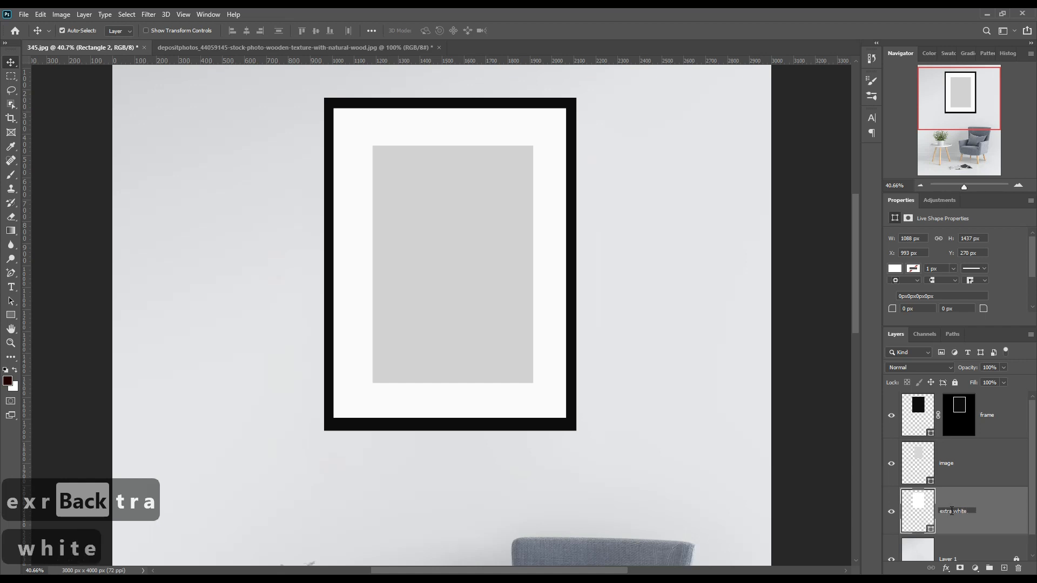
{"action": "left_click", "coordinate": [978, 546]}
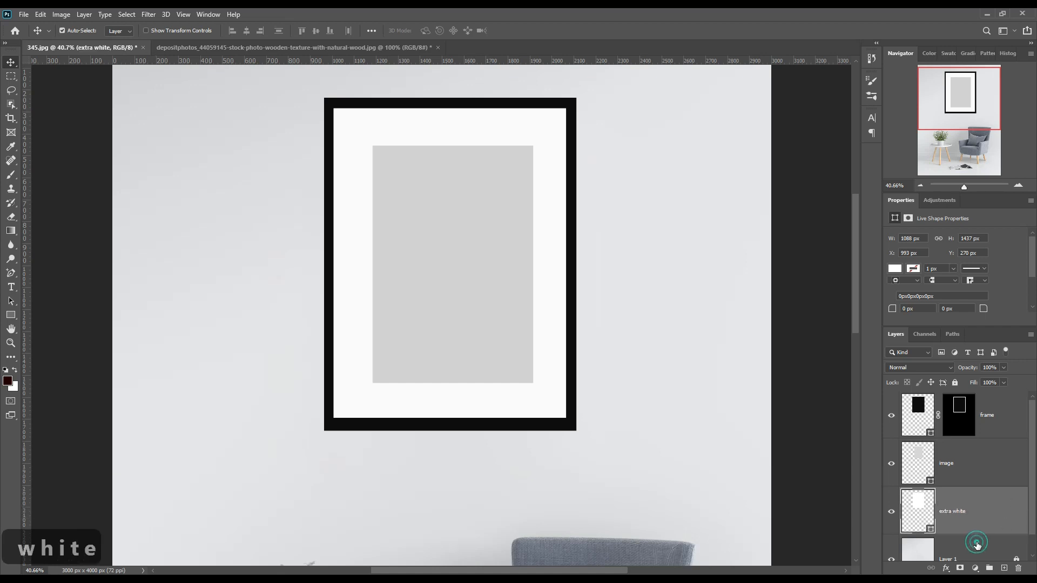
Step: Convert the image layer to a smart object and label it with the color Red
{"action": "left_click", "coordinate": [972, 466]}
{"action": "right_click", "coordinate": [975, 467]}
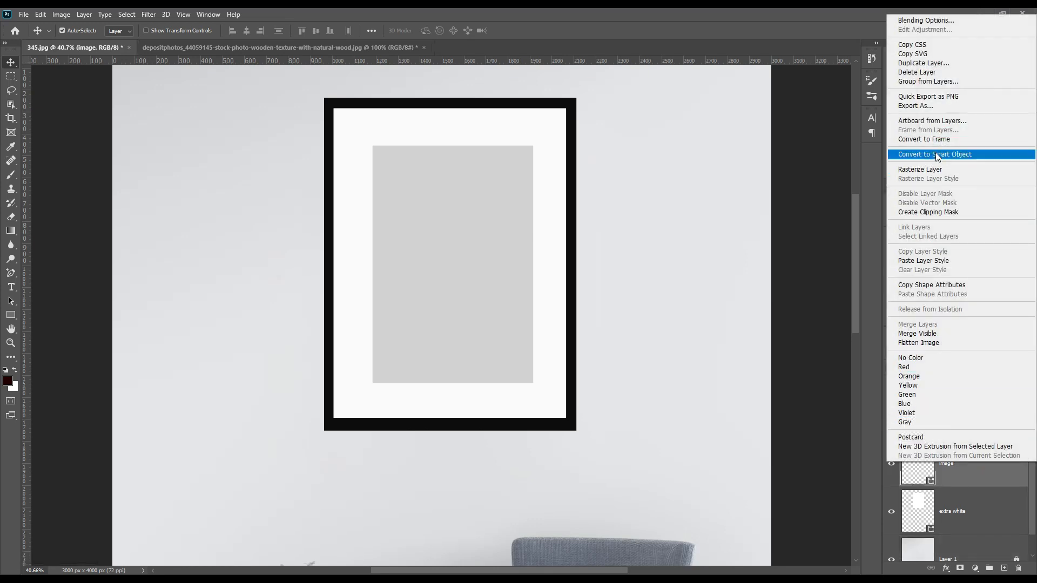
{"action": "left_click", "coordinate": [955, 155]}
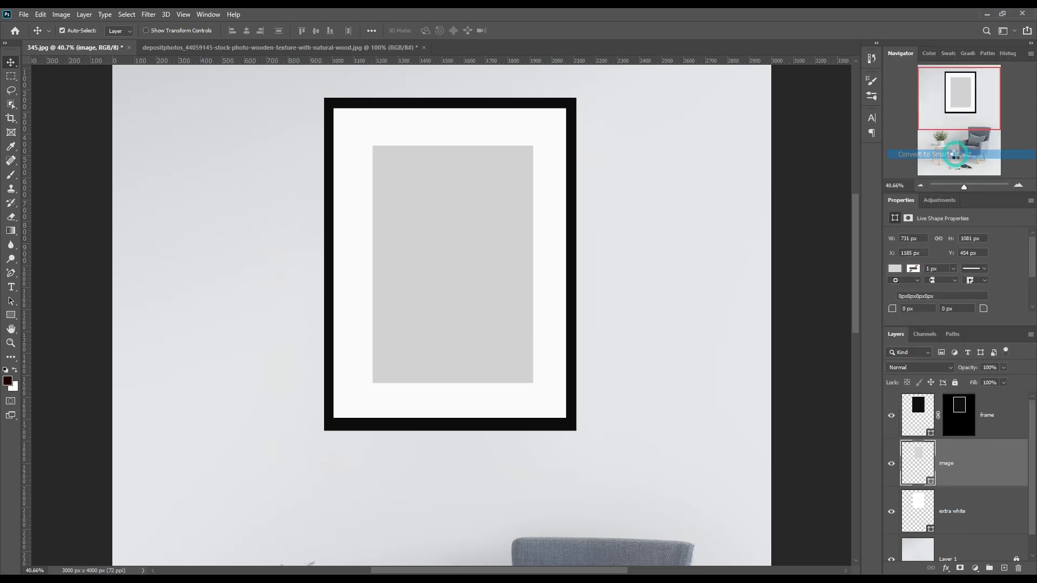
{"action": "right_click", "coordinate": [970, 462]}
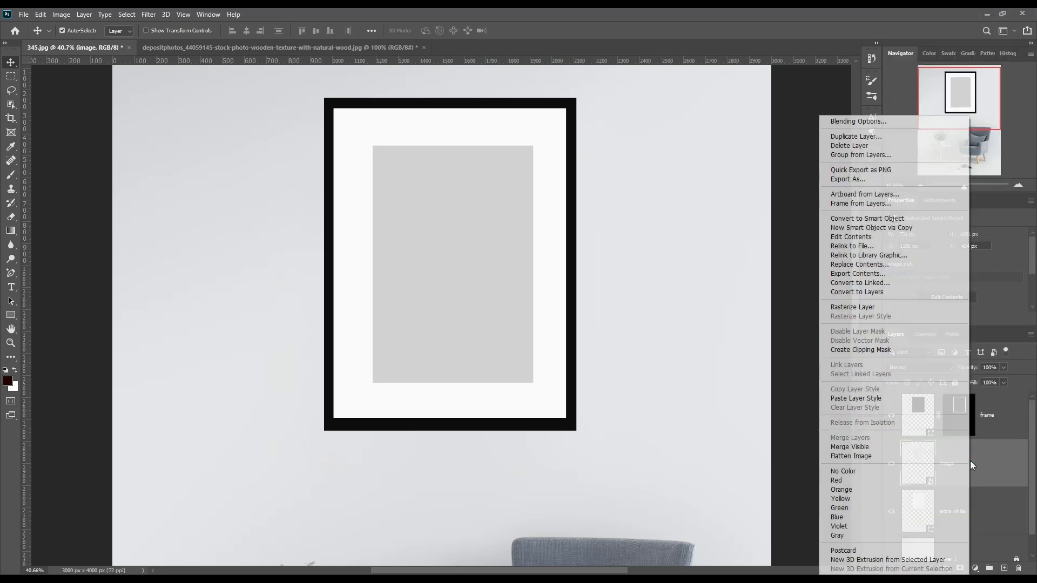
{"action": "left_click", "coordinate": [845, 481]}
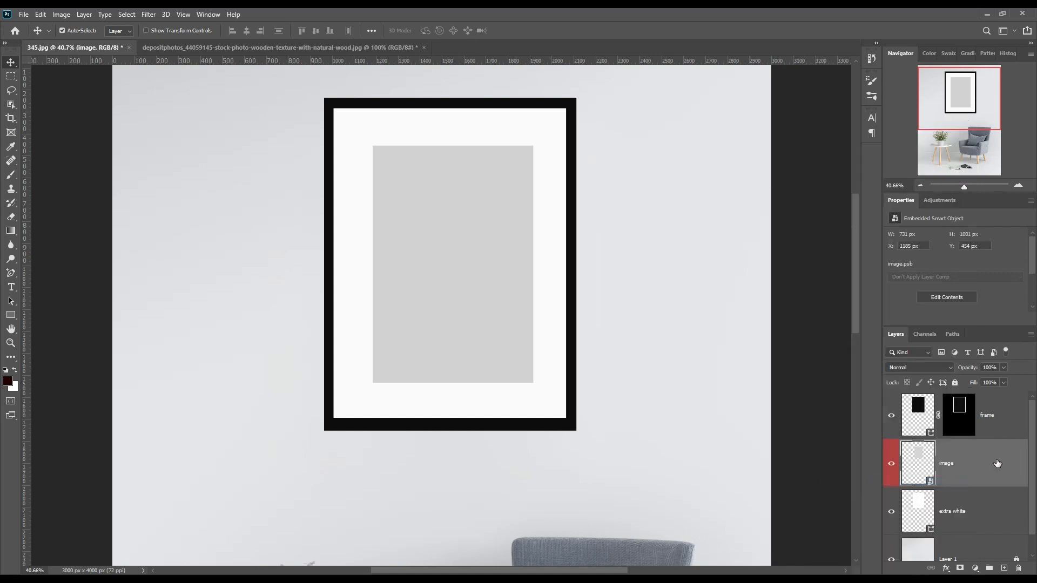
Step: Change the fill color of the frame shape to dark gray 444444
{"action": "double_click", "coordinate": [930, 434]}
{"action": "mouse_move", "coordinate": [696, 360]}
{"action": "left_mouse_down"}
{"action": "mouse_move", "coordinate": [683, 358]}
{"action": "mouse_move", "coordinate": [688, 345]}
{"action": "left_mouse_up"}
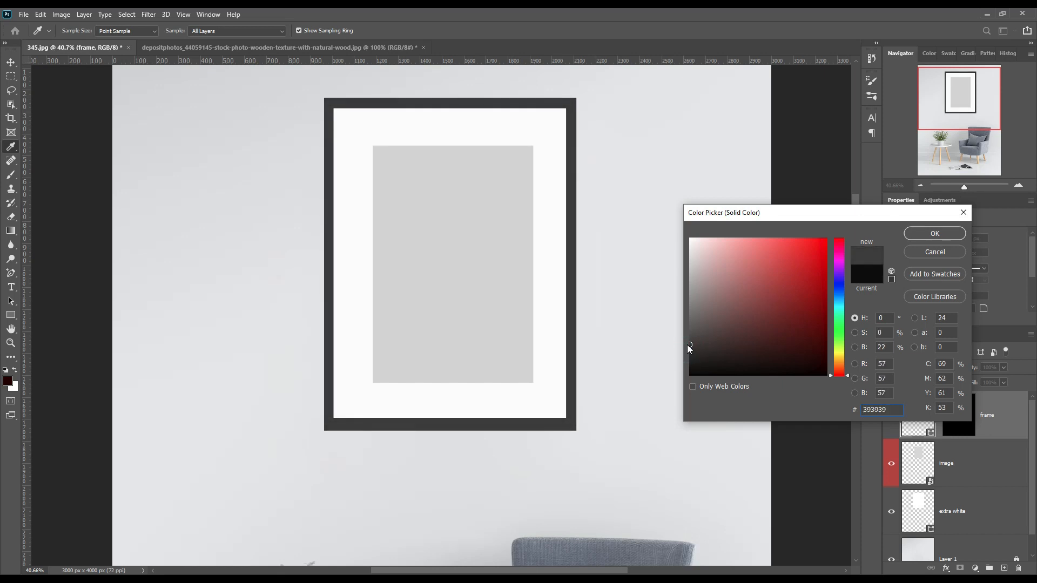
{"action": "left_click_drag", "start_coordinate": [690, 345], "coordinate": [686, 338]}
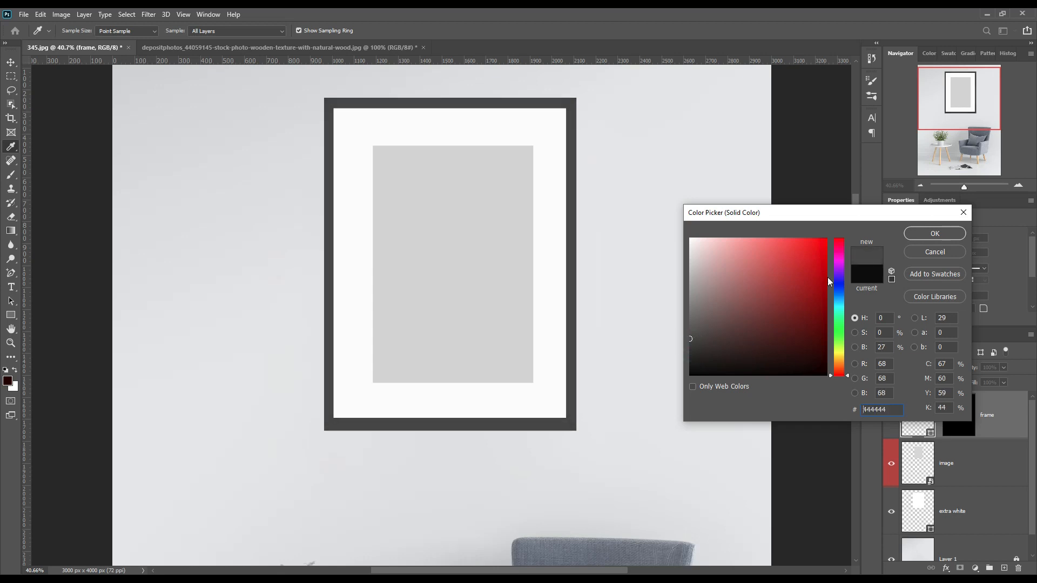
{"action": "left_click", "coordinate": [933, 236]}
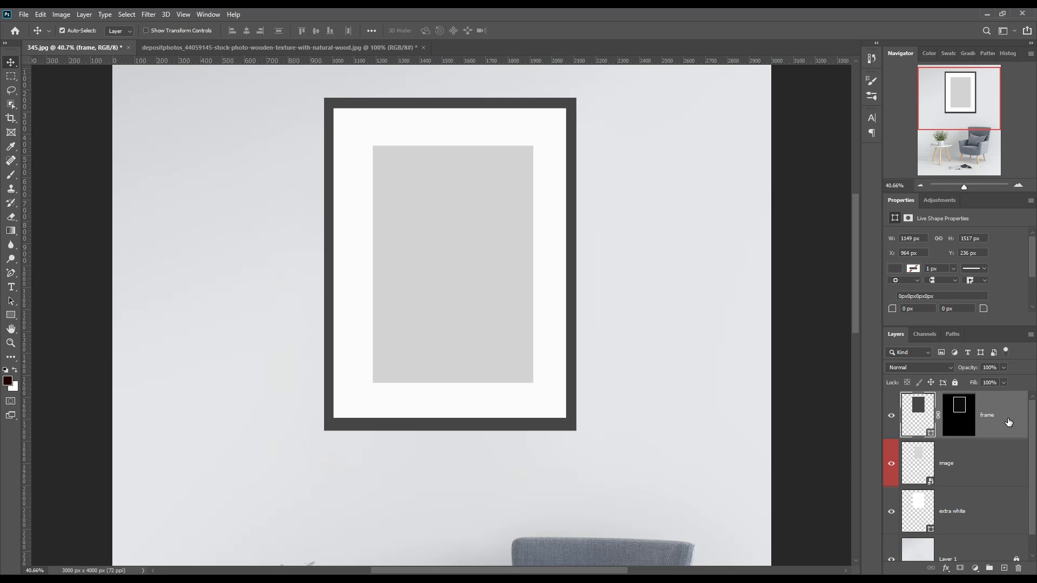
Step: Add Bevel & Emboss to the frame layer with size 57 px and highlight mode Screen at 100% opacity
{"action": "left_click", "coordinate": [946, 569]}
{"action": "left_click", "coordinate": [965, 462]}
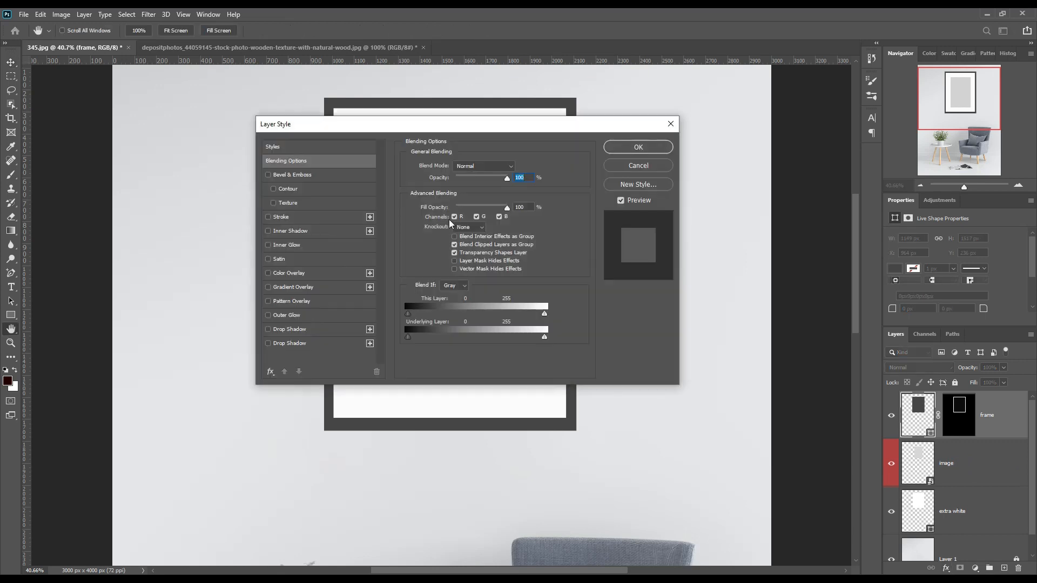
{"action": "left_click_drag", "start_coordinate": [460, 131], "coordinate": [724, 152]}
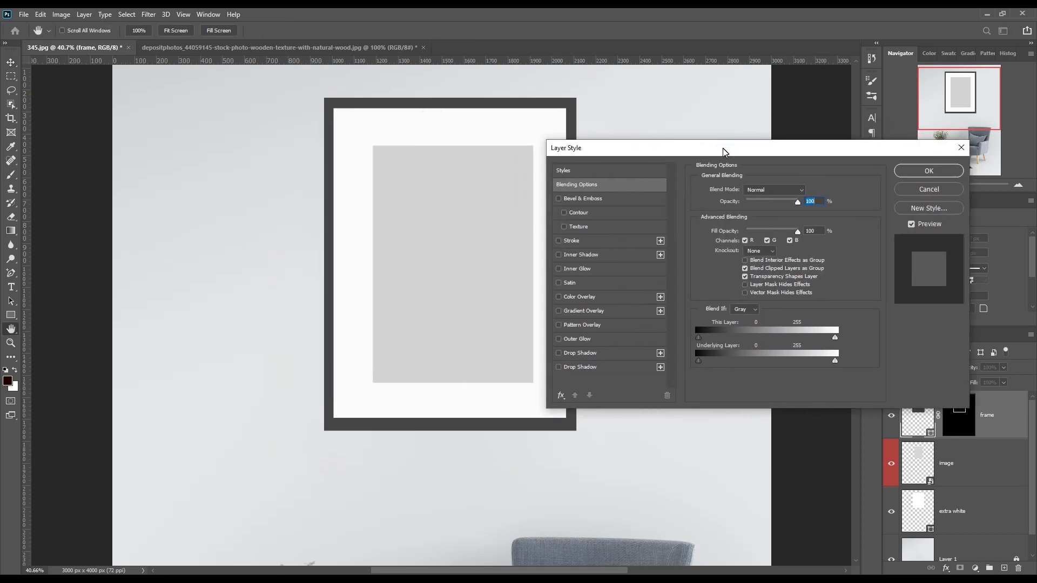
{"action": "left_click", "coordinate": [559, 200]}
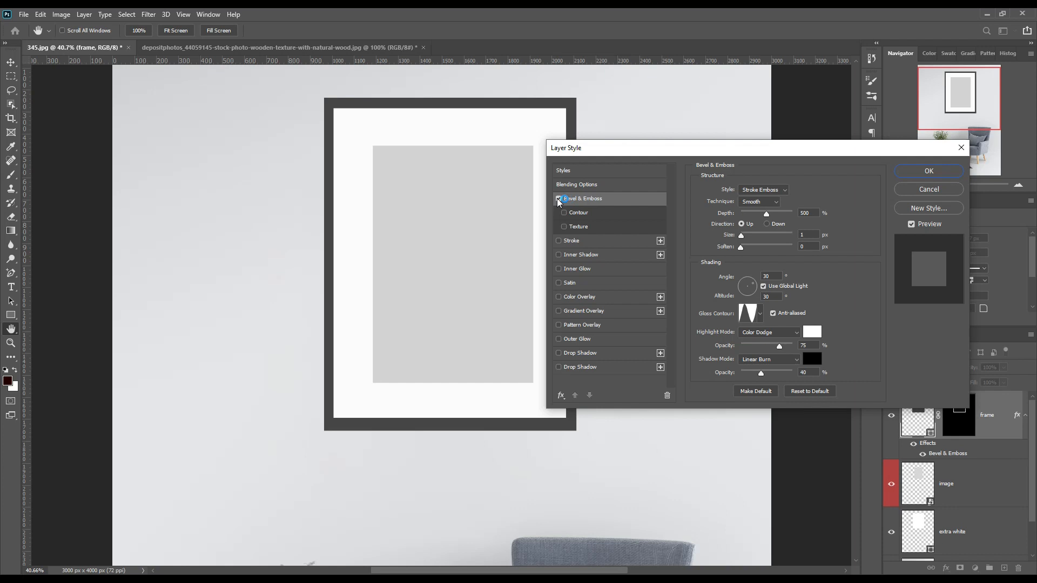
{"action": "left_click_drag", "start_coordinate": [743, 239], "coordinate": [751, 240]}
{"action": "left_click", "coordinate": [770, 332]}
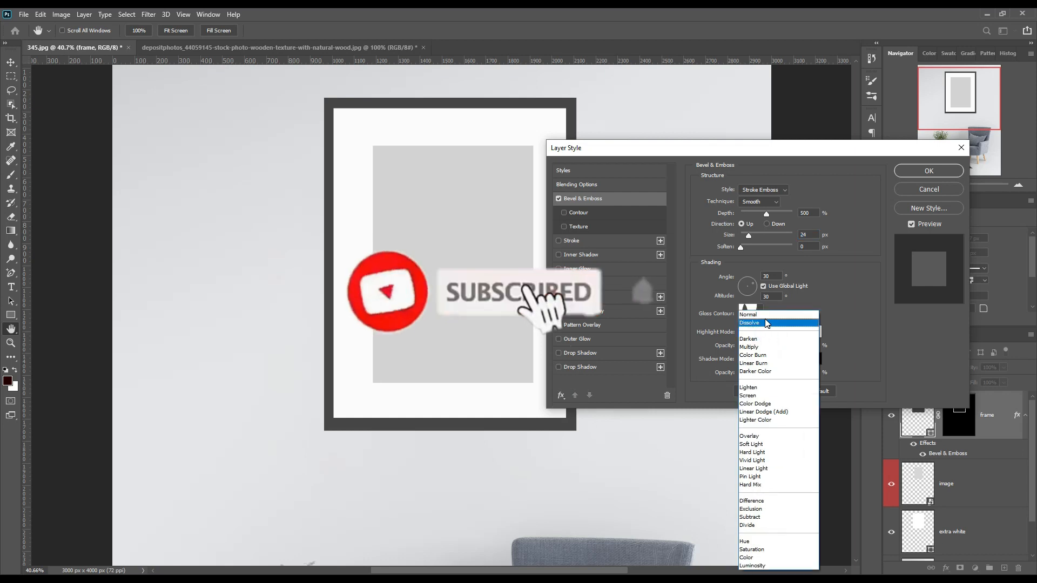
{"action": "left_click", "coordinate": [751, 395]}
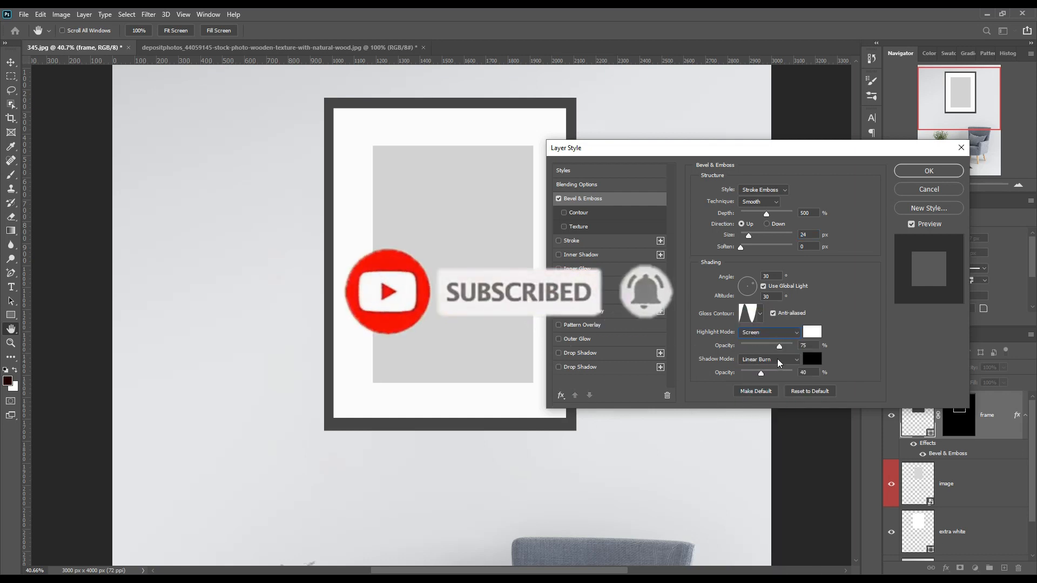
{"action": "left_click_drag", "start_coordinate": [780, 347], "coordinate": [805, 348]}
{"action": "mouse_move", "coordinate": [750, 236]}
{"action": "left_mouse_down"}
{"action": "mouse_move", "coordinate": [767, 240]}
{"action": "mouse_move", "coordinate": [755, 238]}
{"action": "left_mouse_up"}
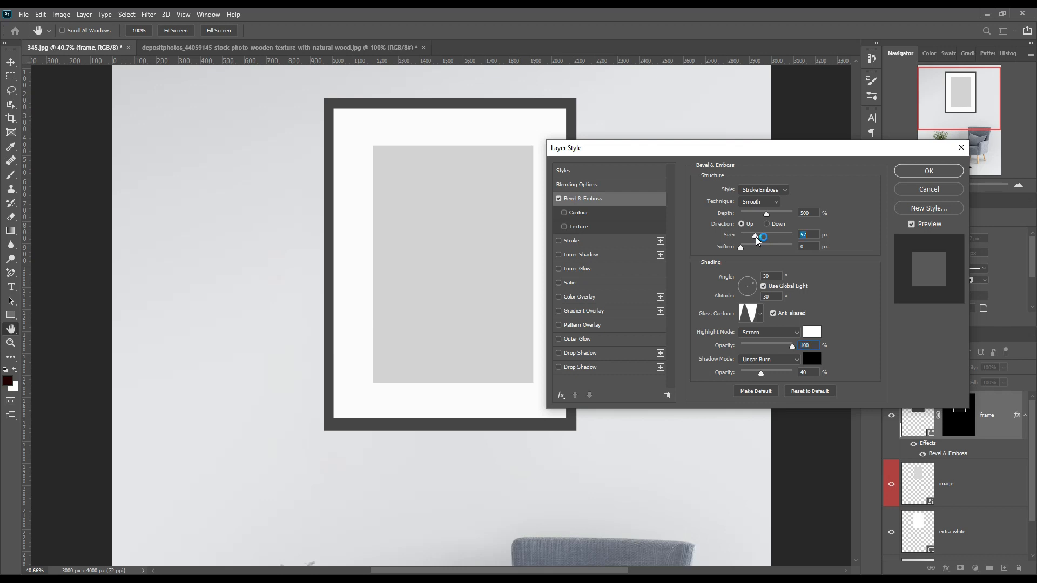
Step: Set the frame's bevel style to Inner Bevel and its gloss contour to the straight diagonal preset
{"action": "left_click", "coordinate": [762, 190]}
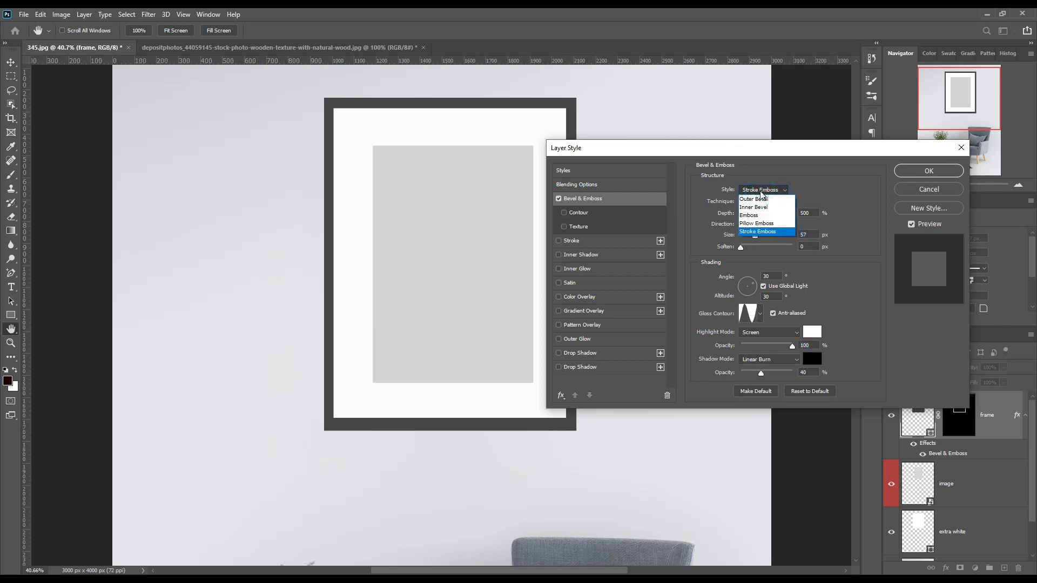
{"action": "left_click", "coordinate": [759, 215]}
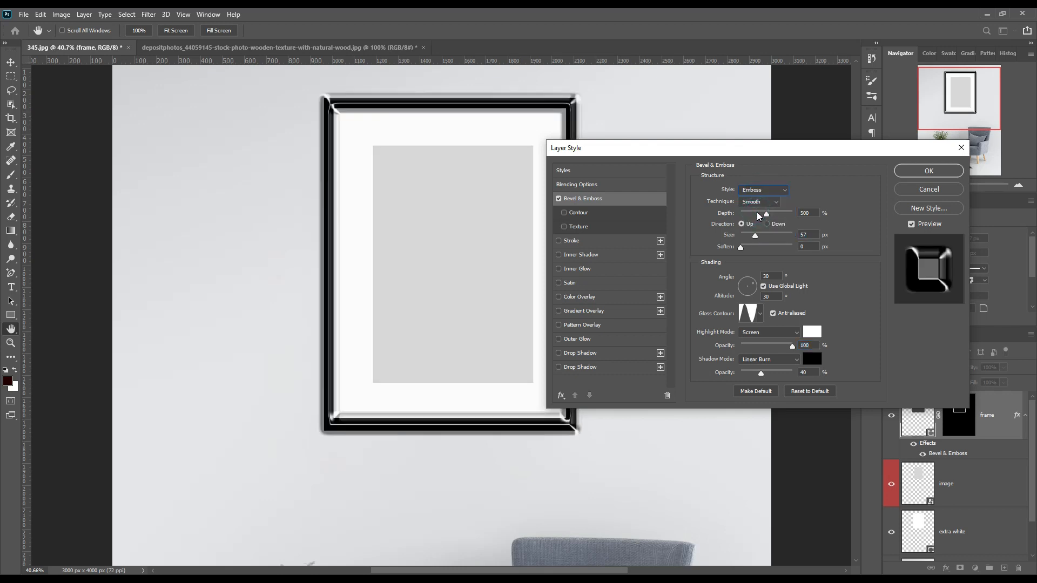
{"action": "left_click", "coordinate": [758, 189]}
{"action": "left_click", "coordinate": [754, 207]}
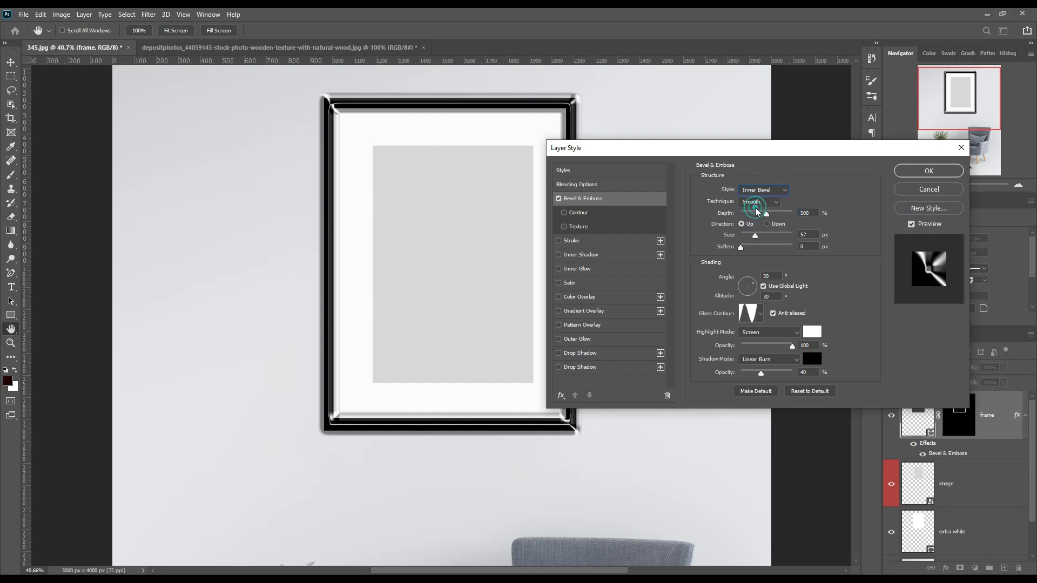
{"action": "left_click", "coordinate": [760, 314]}
{"action": "left_click", "coordinate": [694, 339]}
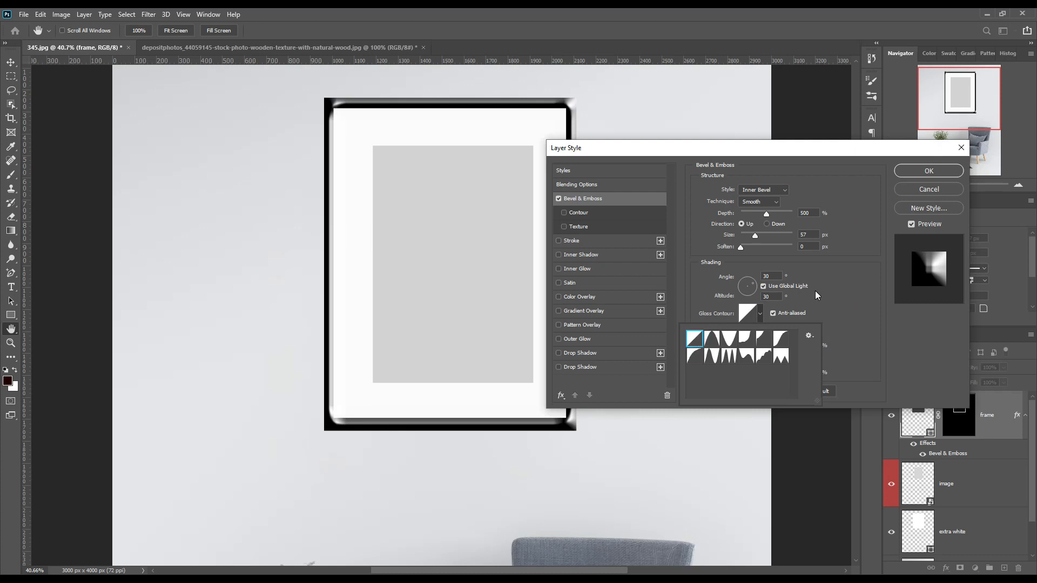
{"action": "left_click", "coordinate": [839, 285]}
Step: Set the frame bevel's size to 7 px, shadow opacity to 59% and depth to about 792%, and apply the effect
{"action": "left_click_drag", "start_coordinate": [756, 236], "coordinate": [747, 241]}
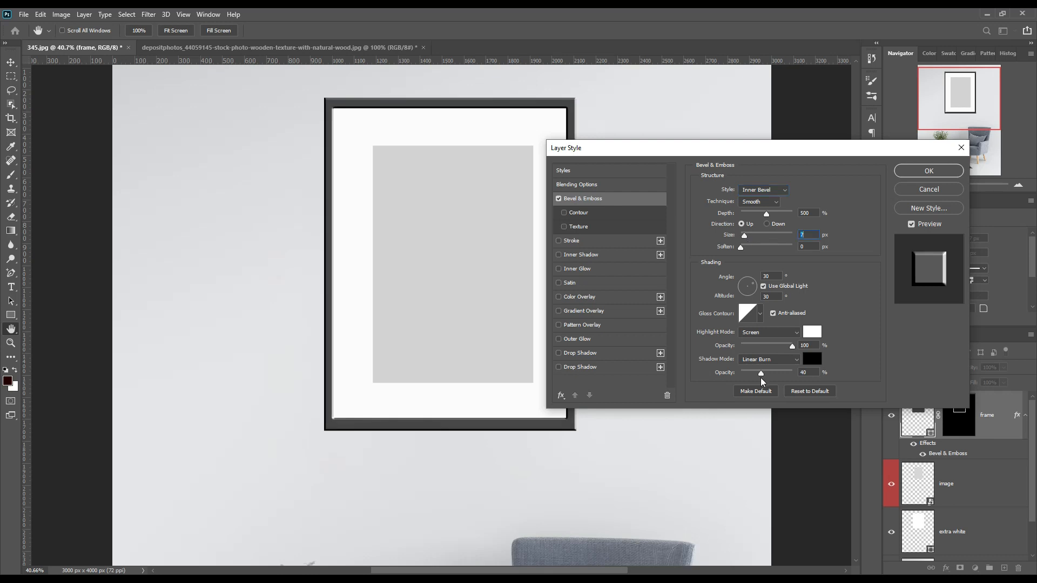
{"action": "mouse_move", "coordinate": [761, 373]}
{"action": "left_mouse_down"}
{"action": "mouse_move", "coordinate": [786, 374]}
{"action": "mouse_move", "coordinate": [771, 374]}
{"action": "left_mouse_up"}
{"action": "left_click_drag", "start_coordinate": [745, 237], "coordinate": [748, 239]}
{"action": "left_click_drag", "start_coordinate": [766, 213], "coordinate": [784, 216]}
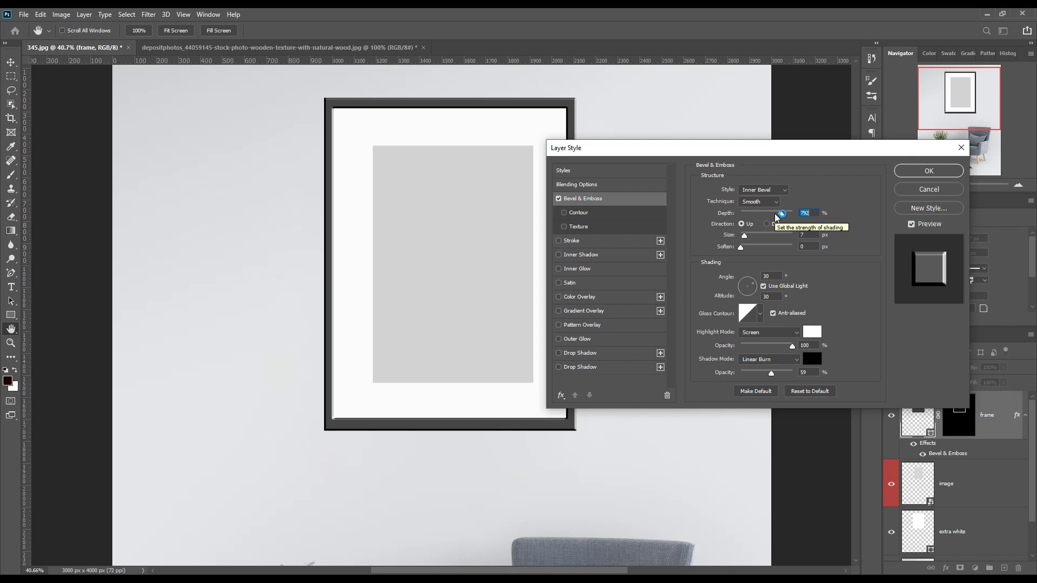
{"action": "left_click", "coordinate": [900, 174]}
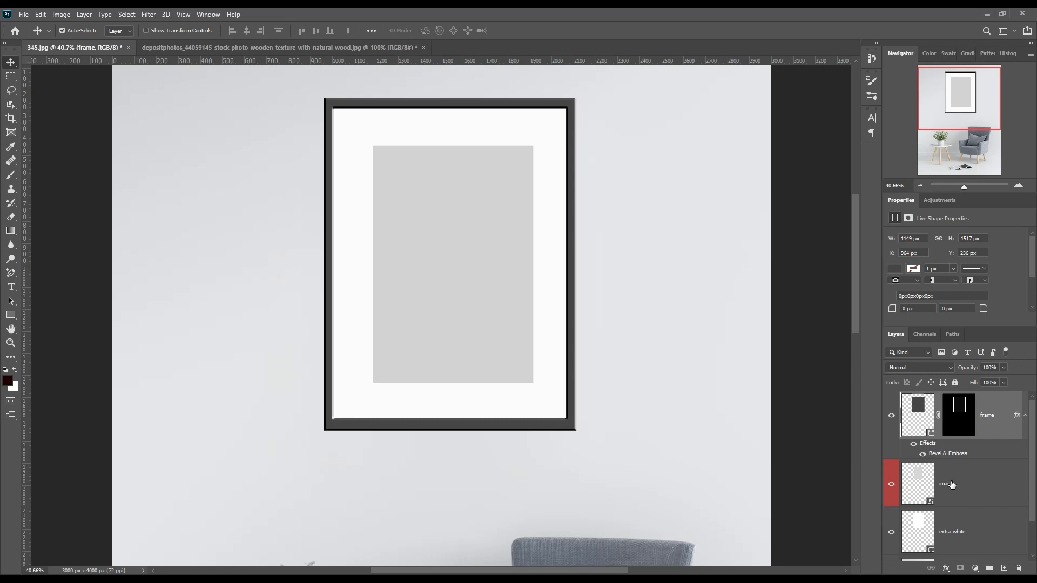
Step: Add an Inner Shadow to the extra white layer with blend mode Multiply and black color 000000
{"action": "scroll", "coordinate": [961, 534], "scroll_direction": "down", "scroll_amount": 2}
{"action": "left_click", "coordinate": [964, 531]}
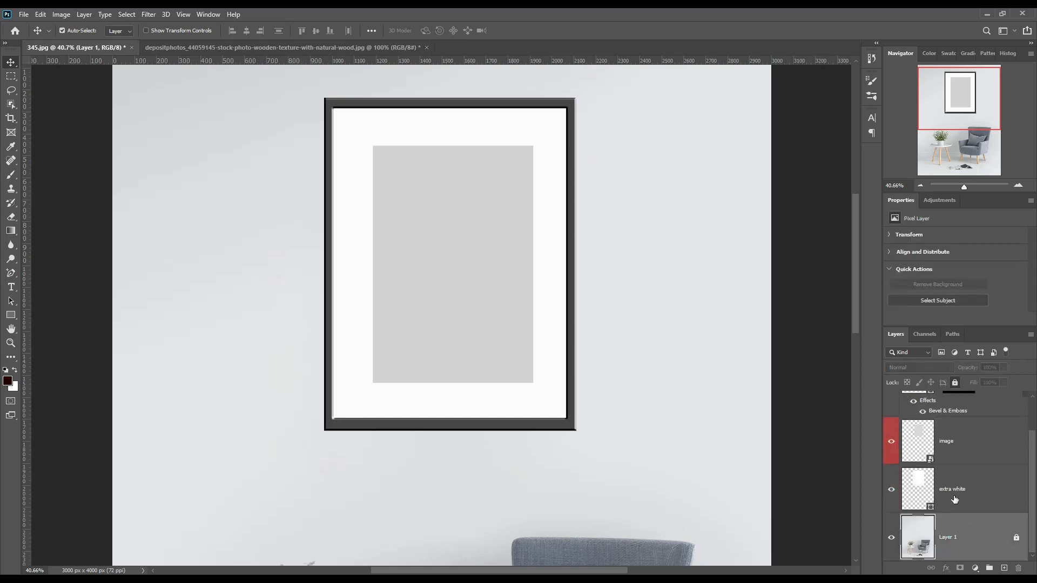
{"action": "left_click", "coordinate": [962, 490]}
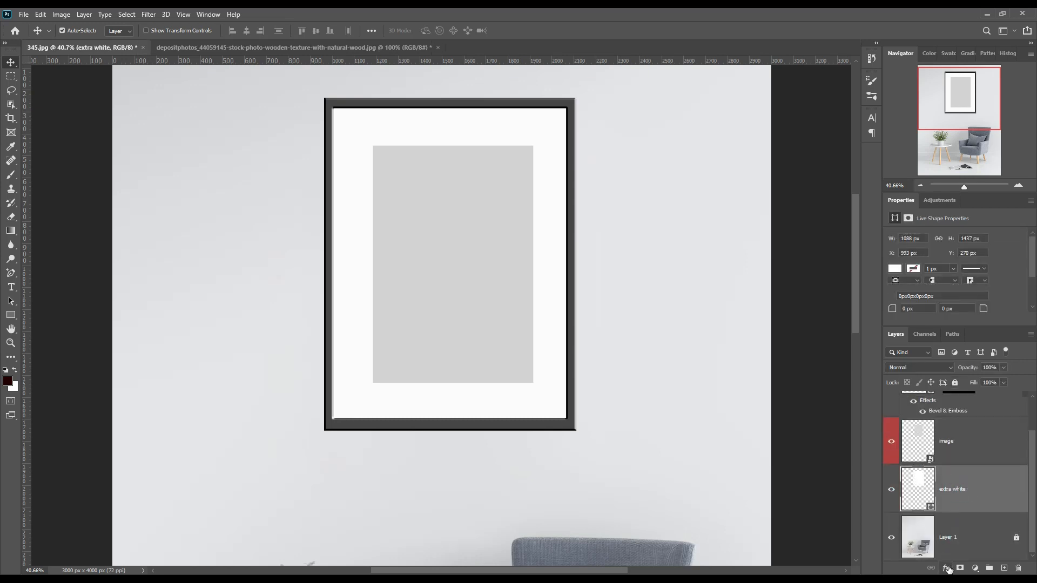
{"action": "left_click", "coordinate": [947, 569]}
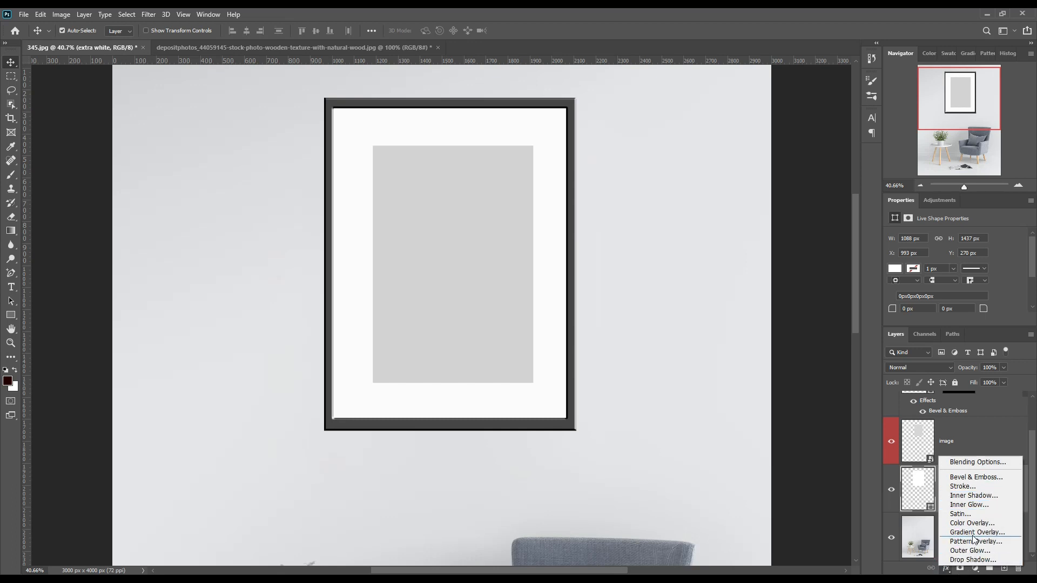
{"action": "left_click", "coordinate": [978, 497]}
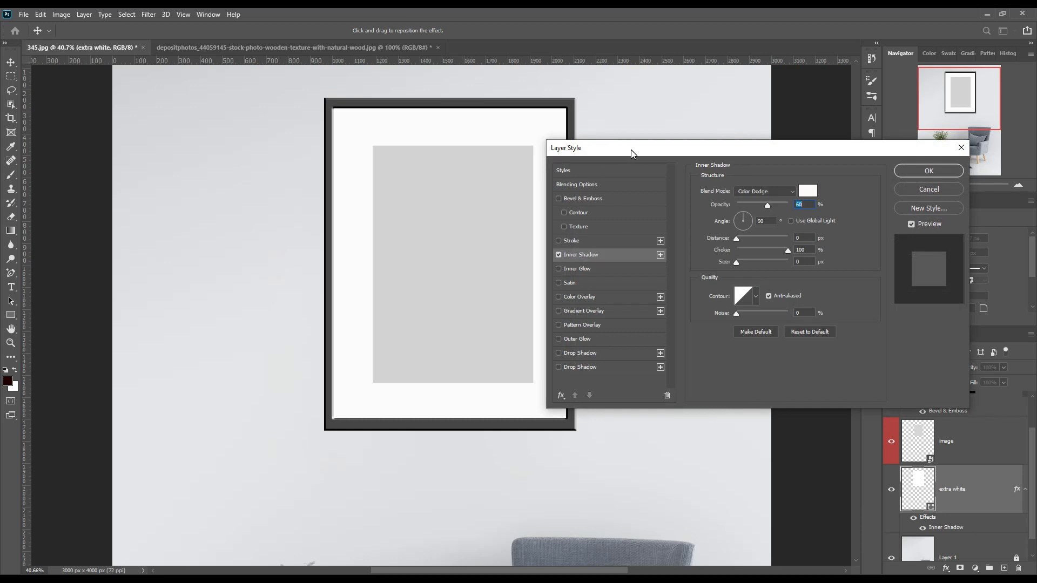
{"action": "left_click_drag", "start_coordinate": [631, 151], "coordinate": [709, 149]}
{"action": "left_click", "coordinate": [825, 189]}
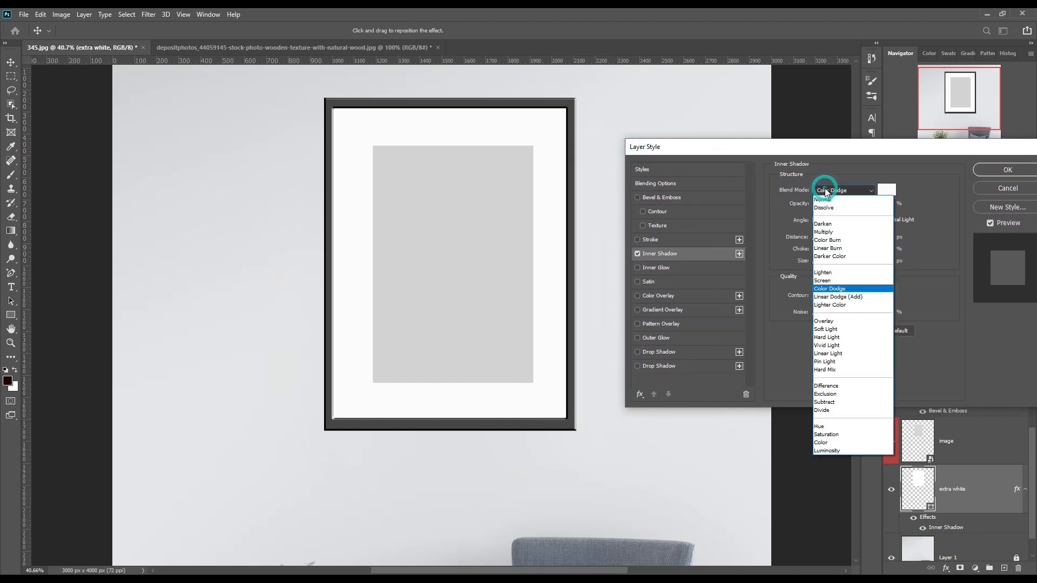
{"action": "left_click", "coordinate": [830, 233]}
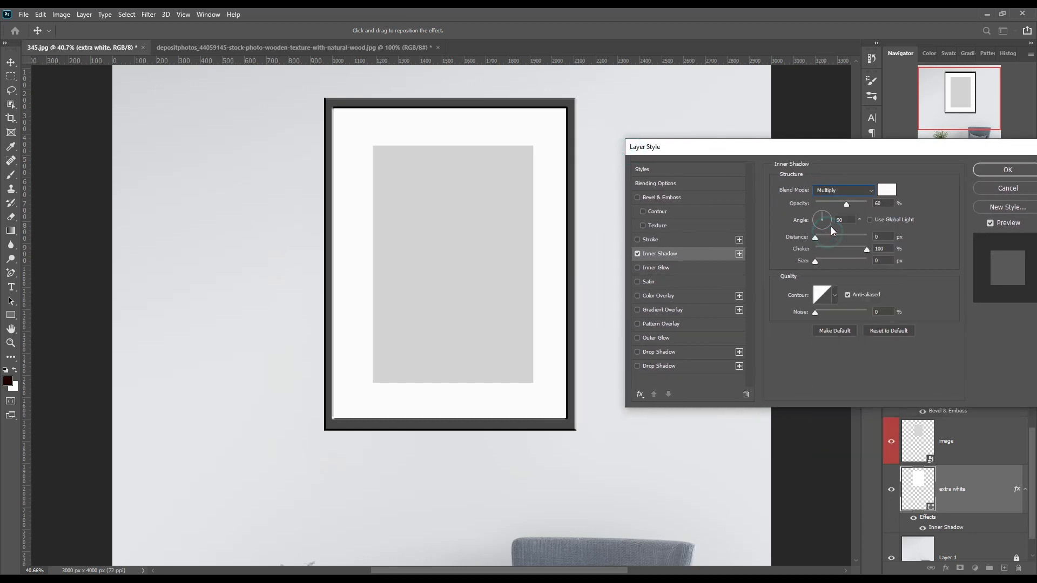
{"action": "left_click", "coordinate": [886, 192]}
{"action": "type", "text": "000000"}
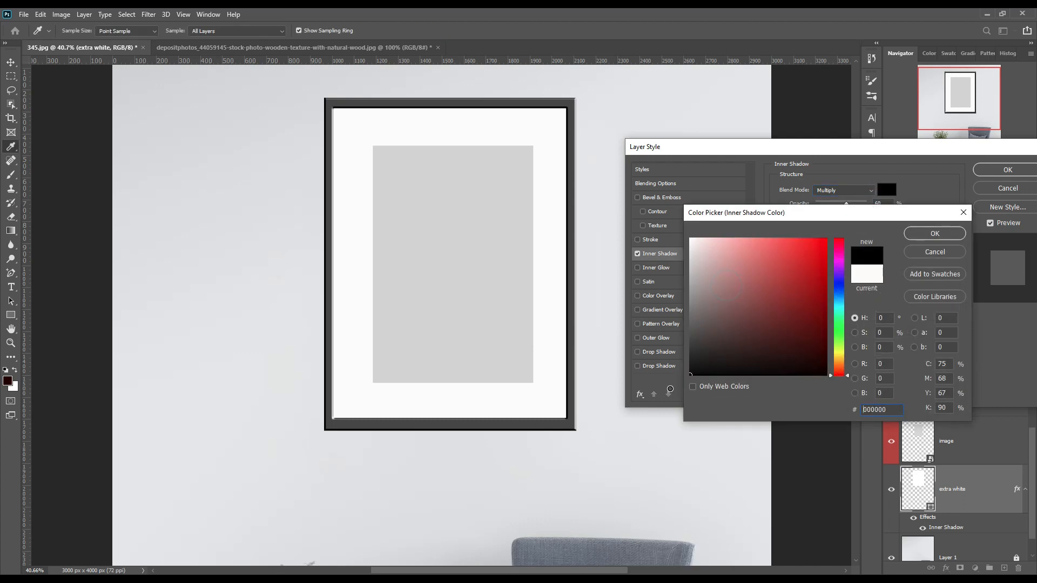
{"action": "left_click", "coordinate": [919, 232]}
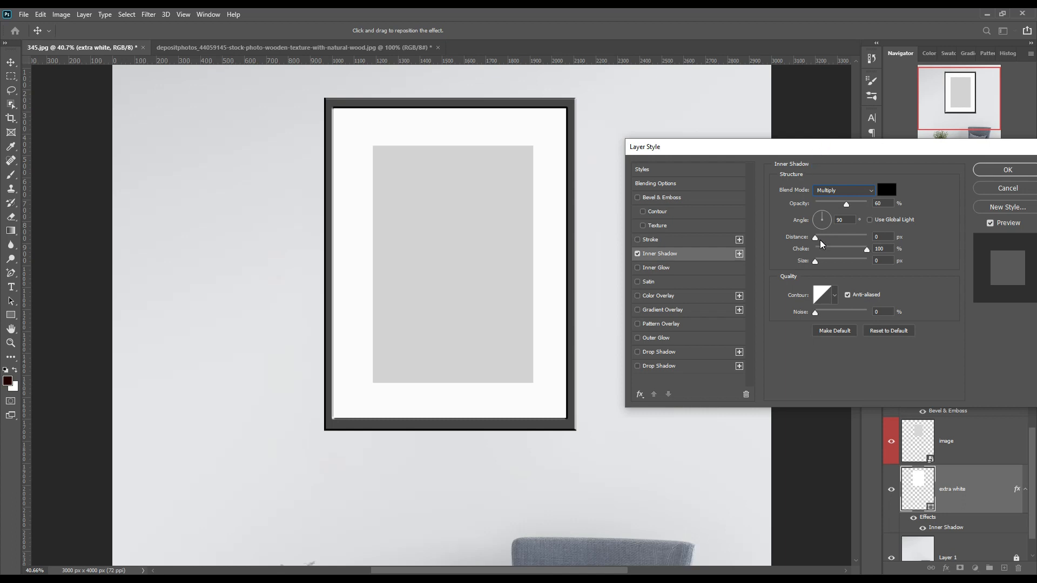
Step: Set the inner shadow's angle to 33°, distance to 15 px, choke to 0% and size to 73 px
{"action": "left_click", "coordinate": [856, 561]}
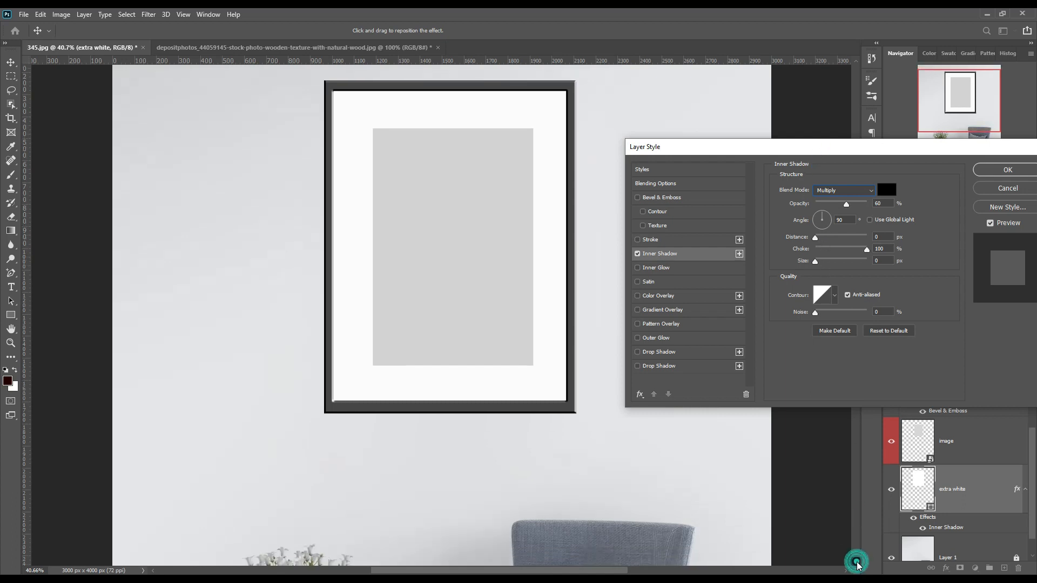
{"action": "left_click", "coordinate": [856, 561]}
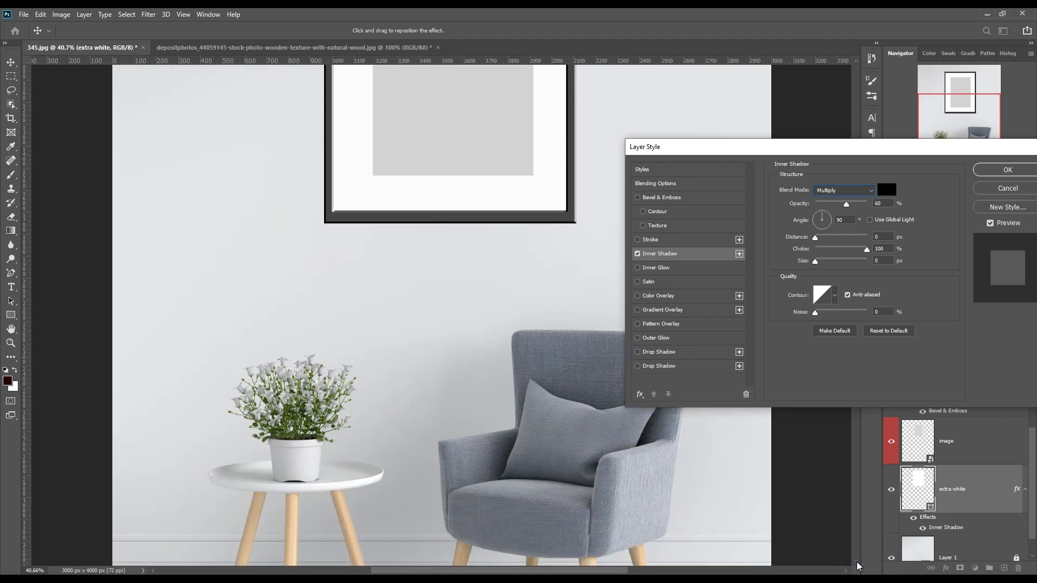
{"action": "left_click", "coordinate": [857, 65]}
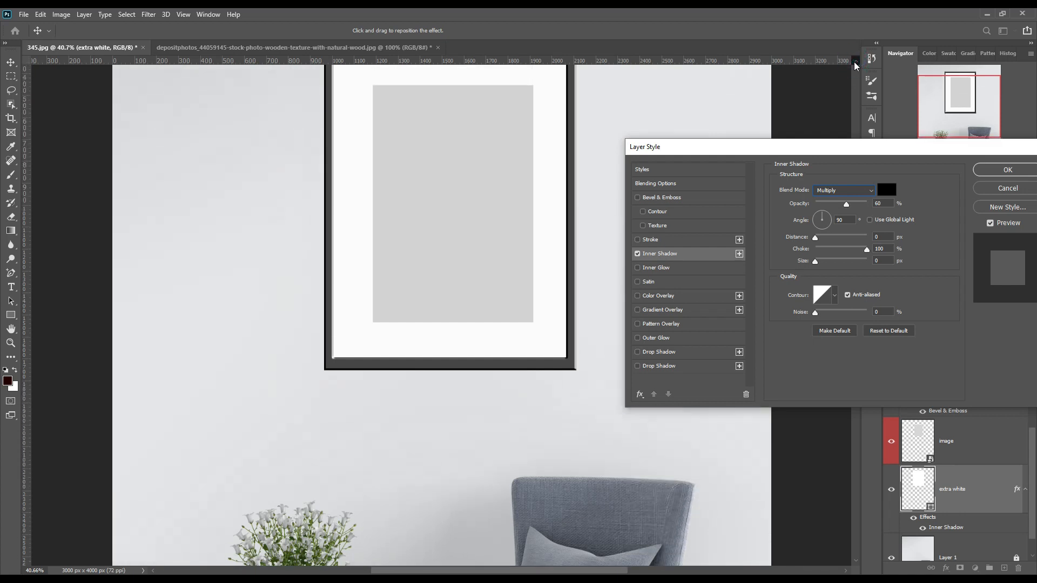
{"action": "left_click", "coordinate": [856, 65]}
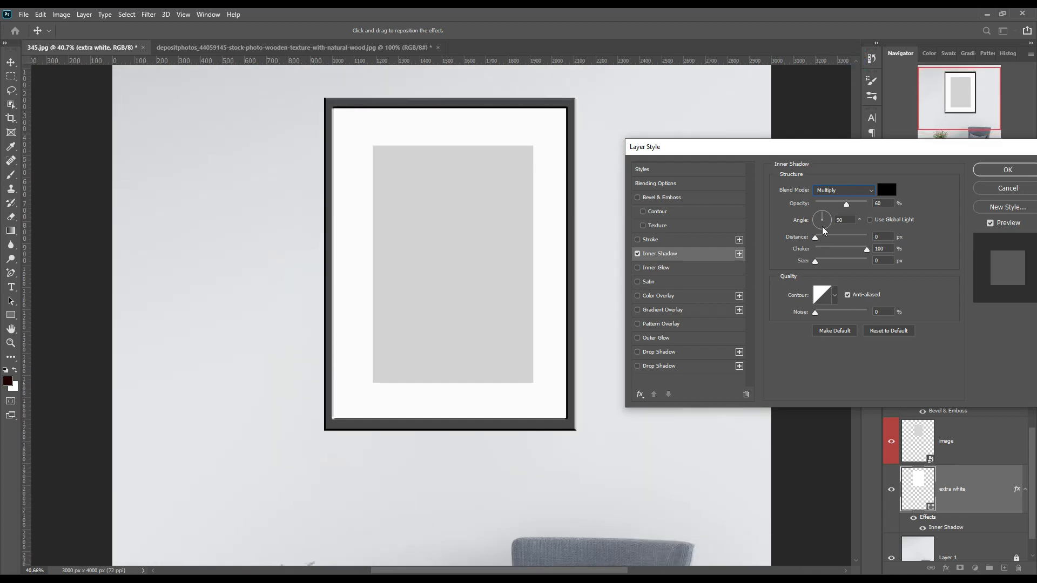
{"action": "left_click_drag", "start_coordinate": [824, 218], "coordinate": [832, 220]}
{"action": "mouse_move", "coordinate": [840, 250]}
{"action": "left_mouse_down"}
{"action": "mouse_move", "coordinate": [811, 254]}
{"action": "mouse_move", "coordinate": [825, 239]}
{"action": "mouse_move", "coordinate": [833, 263]}
{"action": "left_mouse_up"}
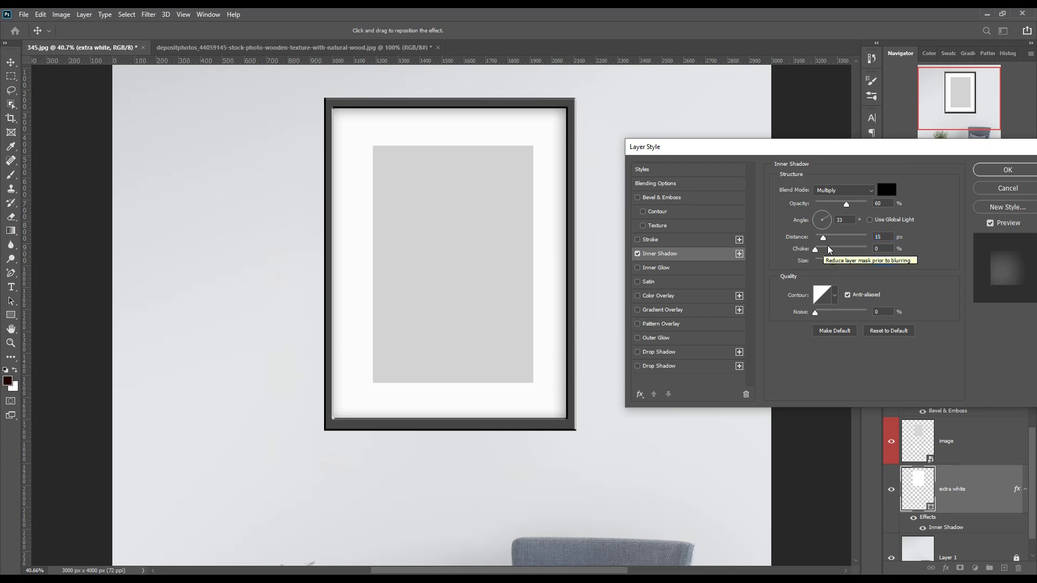
Step: Add a second Inner Shadow to the extra white layer with distance 37 px, size 7 px and opacity about 31%
{"action": "left_click", "coordinate": [740, 254]}
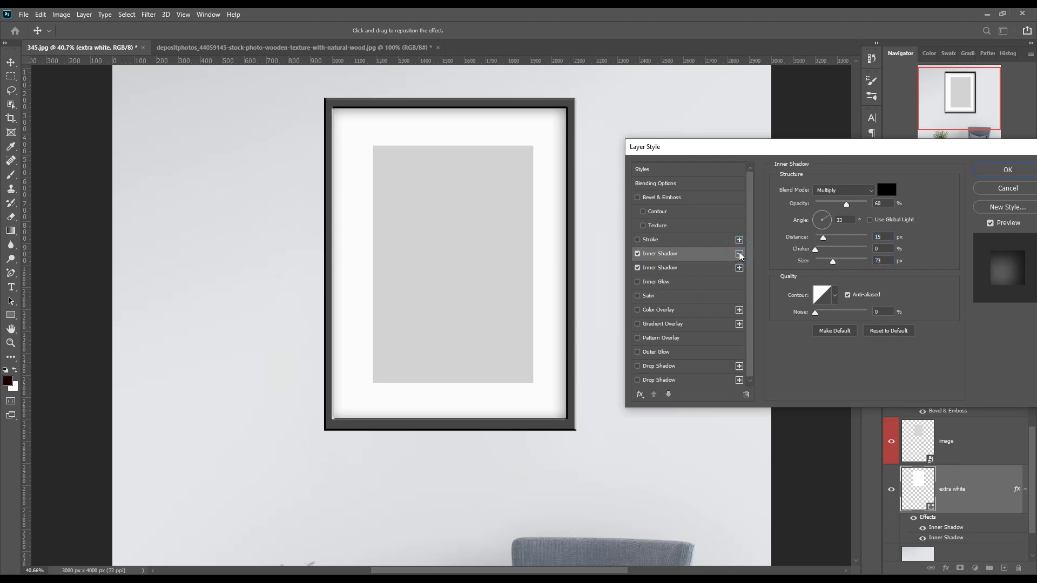
{"action": "left_click_drag", "start_coordinate": [833, 265], "coordinate": [837, 240]}
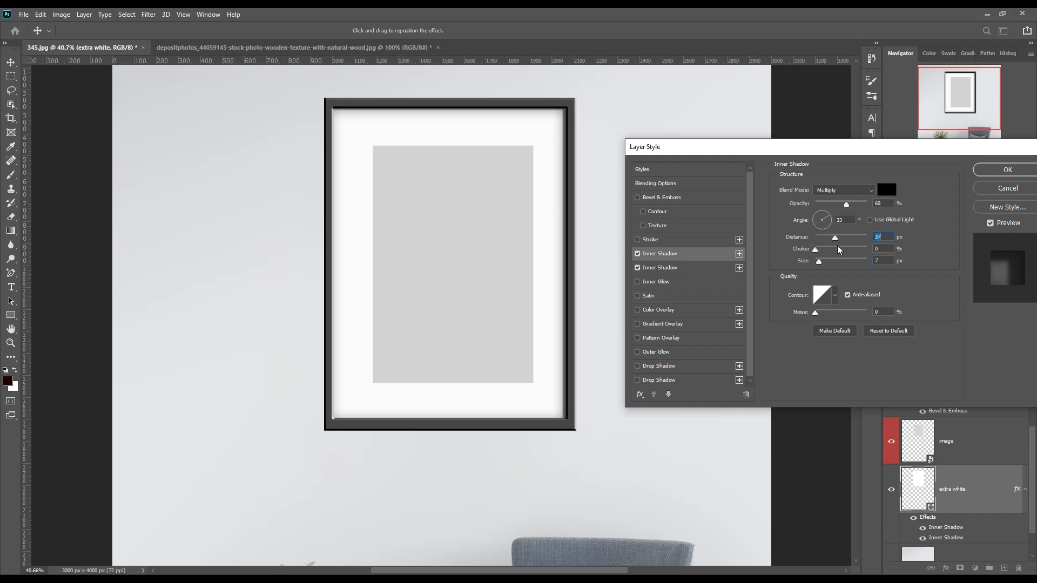
{"action": "mouse_move", "coordinate": [845, 204]}
{"action": "left_mouse_down"}
{"action": "mouse_move", "coordinate": [814, 205]}
{"action": "mouse_move", "coordinate": [831, 207]}
{"action": "left_mouse_up"}
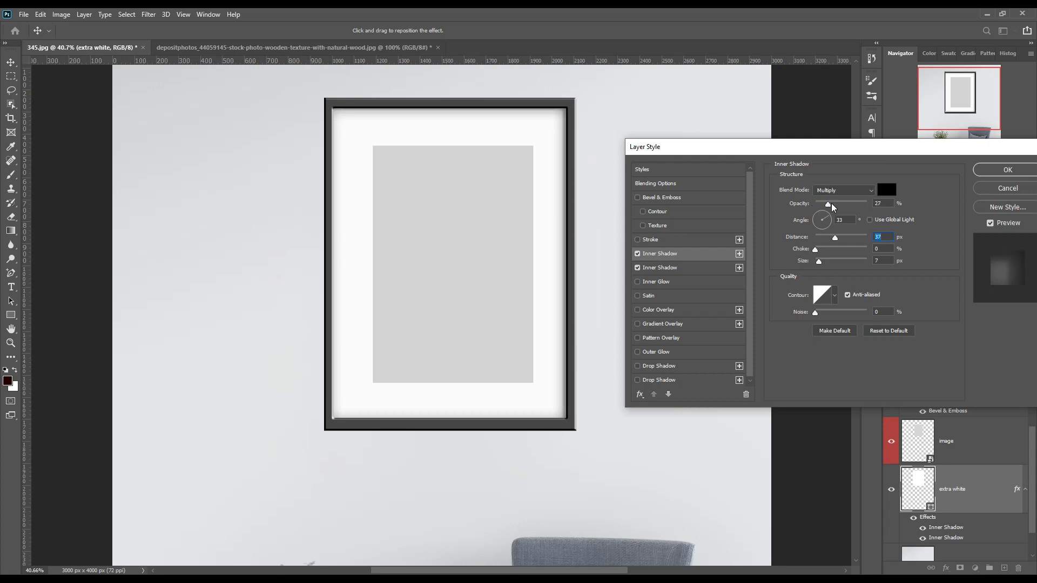
Step: Set the original, softer inner shadow's opacity to 89% and apply the extra white layer's effects
{"action": "left_click", "coordinate": [687, 268]}
{"action": "left_click_drag", "start_coordinate": [846, 204], "coordinate": [862, 207]}
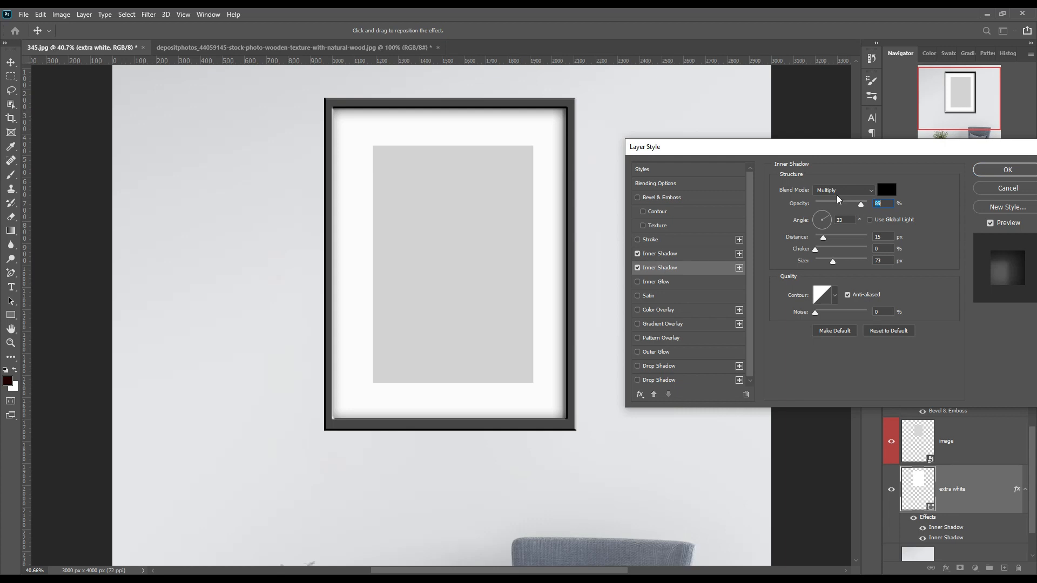
{"action": "left_click_drag", "start_coordinate": [863, 159], "coordinate": [781, 160]}
{"action": "left_click", "coordinate": [913, 169]}
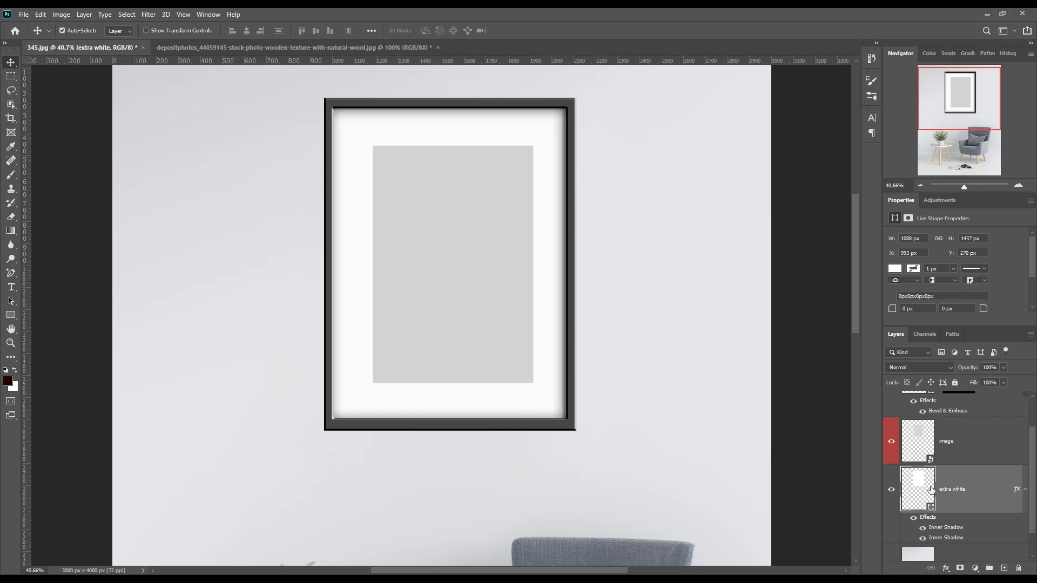
Step: Add an Inner Shadow to the image layer with opacity 31%, distance 7 px and size 7 px
{"action": "left_click", "coordinate": [964, 445]}
{"action": "left_click", "coordinate": [946, 569]}
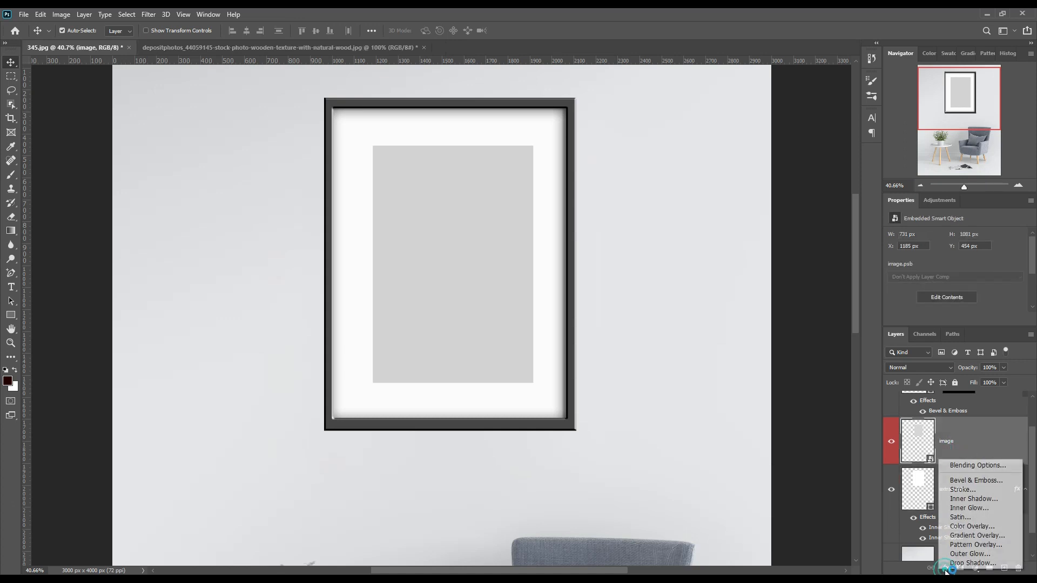
{"action": "left_click", "coordinate": [977, 500]}
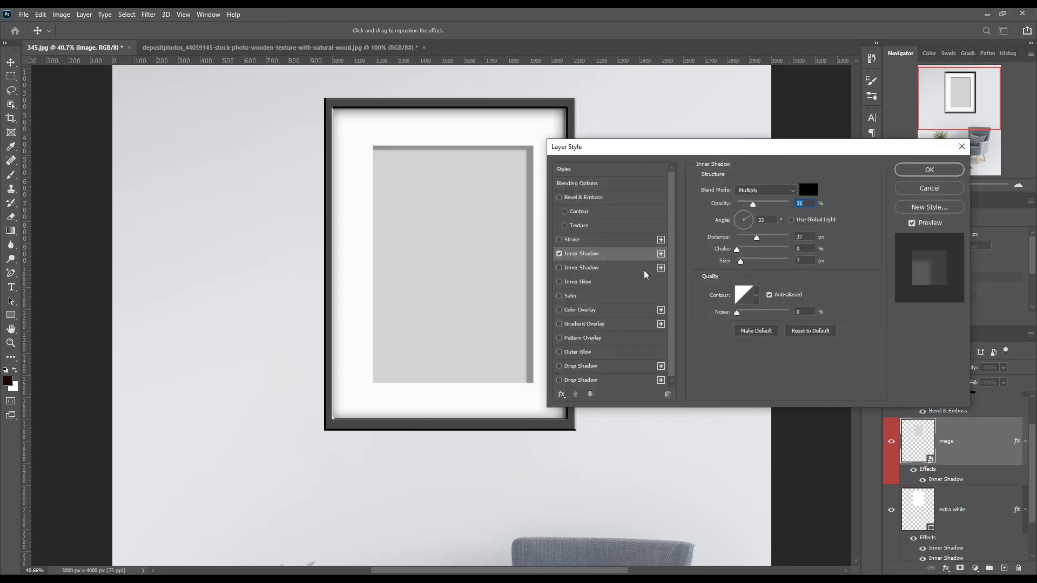
{"action": "left_click_drag", "start_coordinate": [758, 241], "coordinate": [743, 243]}
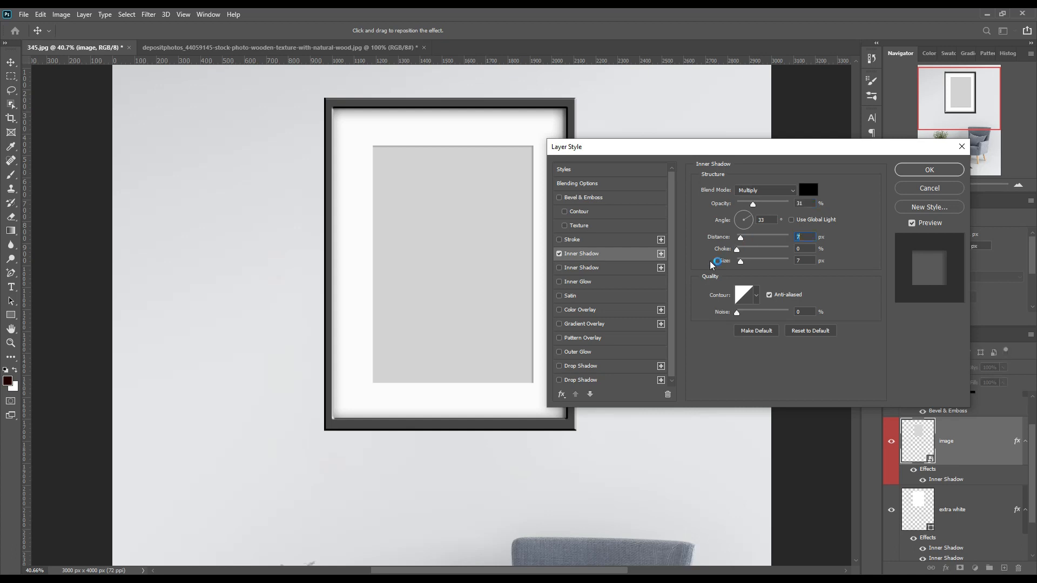
Step: Enable a second inner shadow on the image layer with size 81 px, distance 5 px and opacity 13%, and apply the effects
{"action": "left_click", "coordinate": [627, 268]}
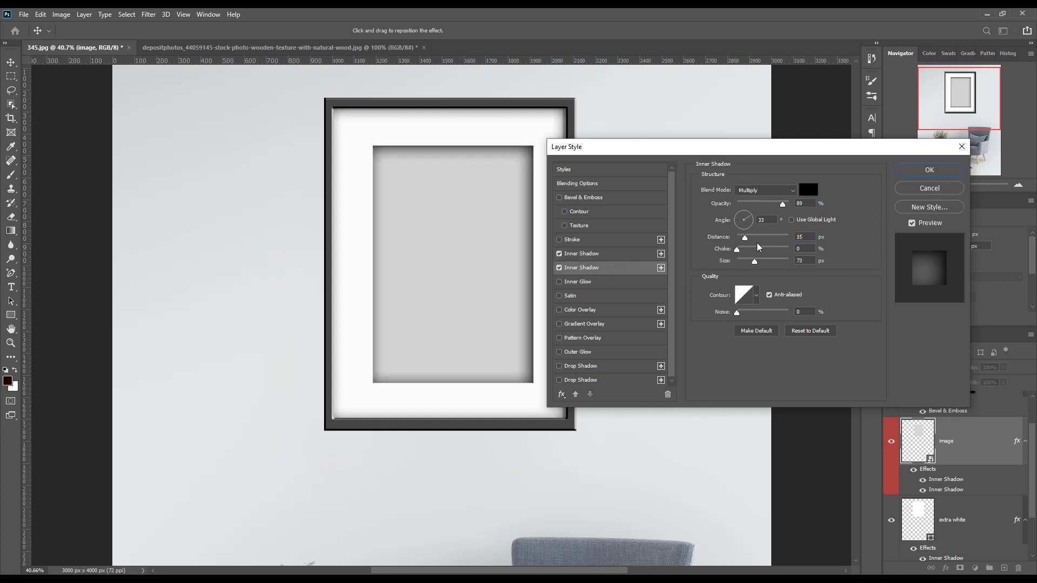
{"action": "left_click_drag", "start_coordinate": [756, 264], "coordinate": [742, 241]}
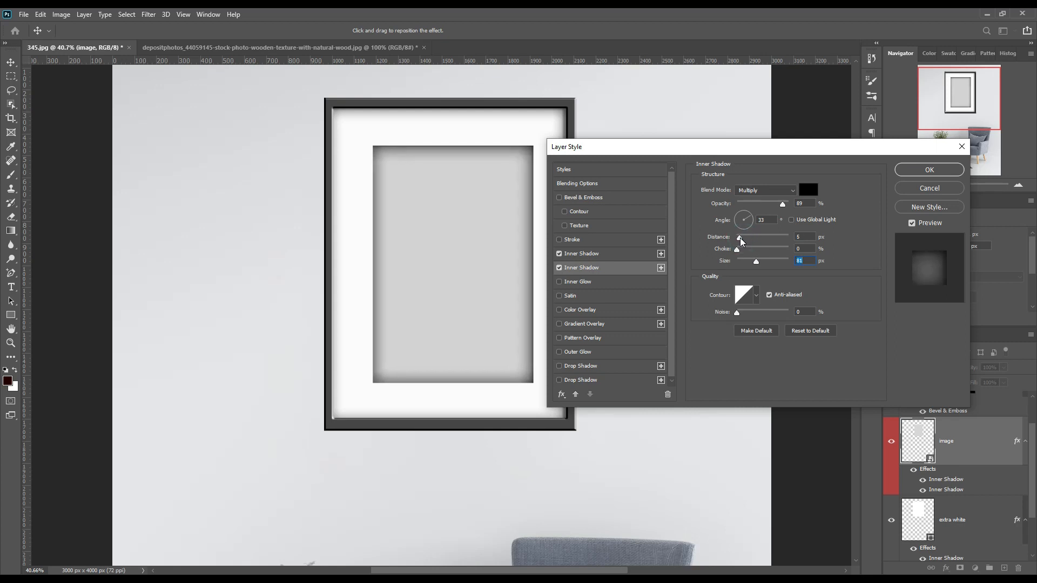
{"action": "left_click_drag", "start_coordinate": [783, 204], "coordinate": [746, 214]}
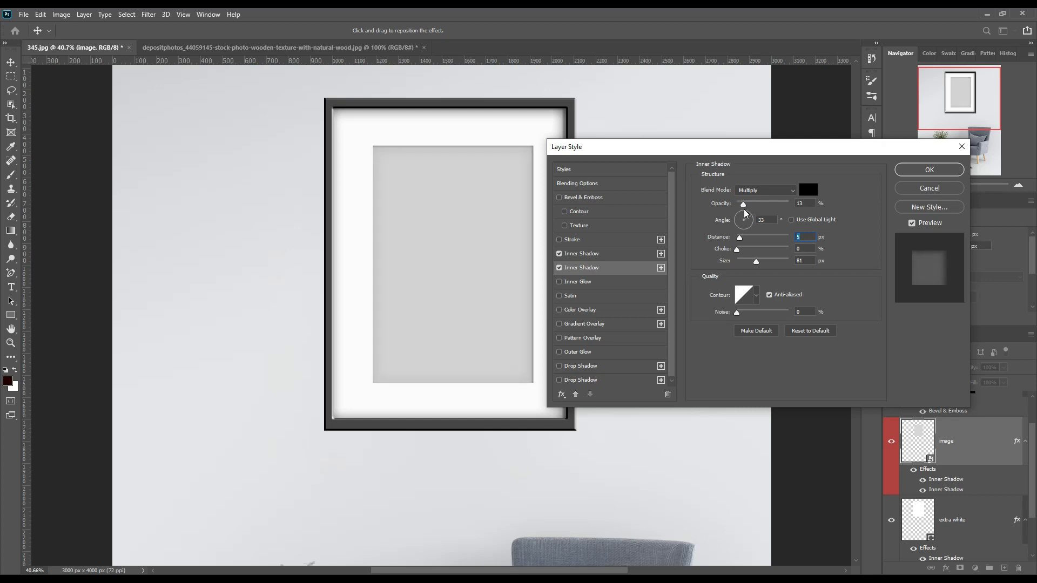
{"action": "left_click", "coordinate": [744, 213]}
{"action": "left_click", "coordinate": [906, 171]}
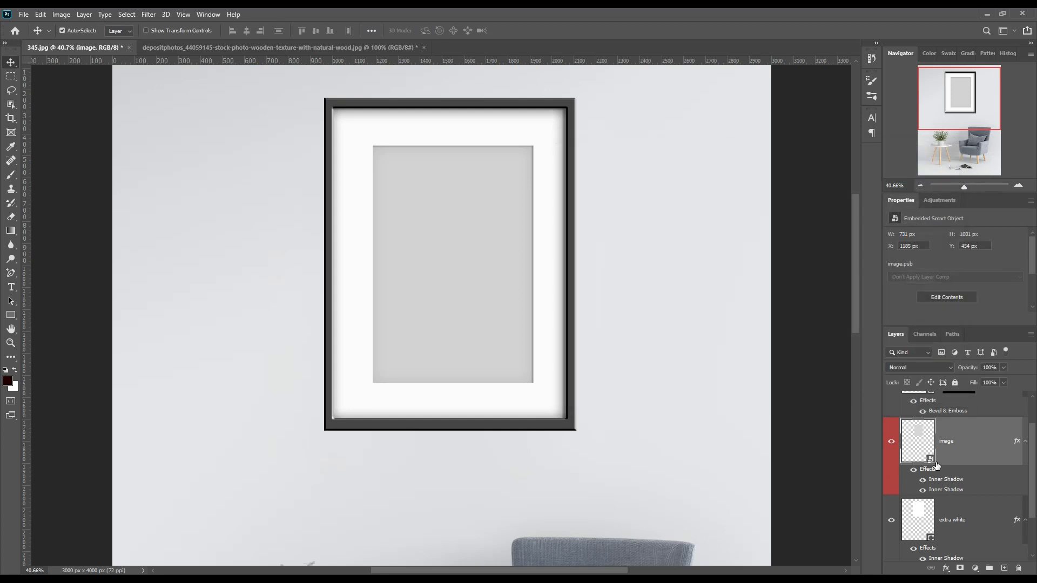
Step: Duplicate the frame layer and rename the copy shadow
{"action": "scroll", "coordinate": [937, 466], "scroll_direction": "up", "scroll_amount": 3}
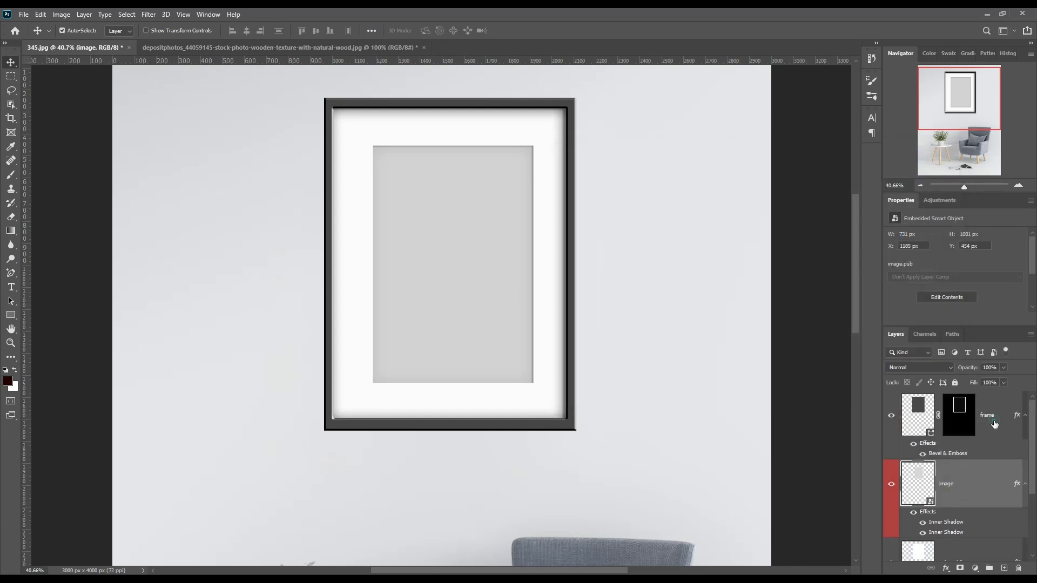
{"action": "left_click", "coordinate": [995, 419]}
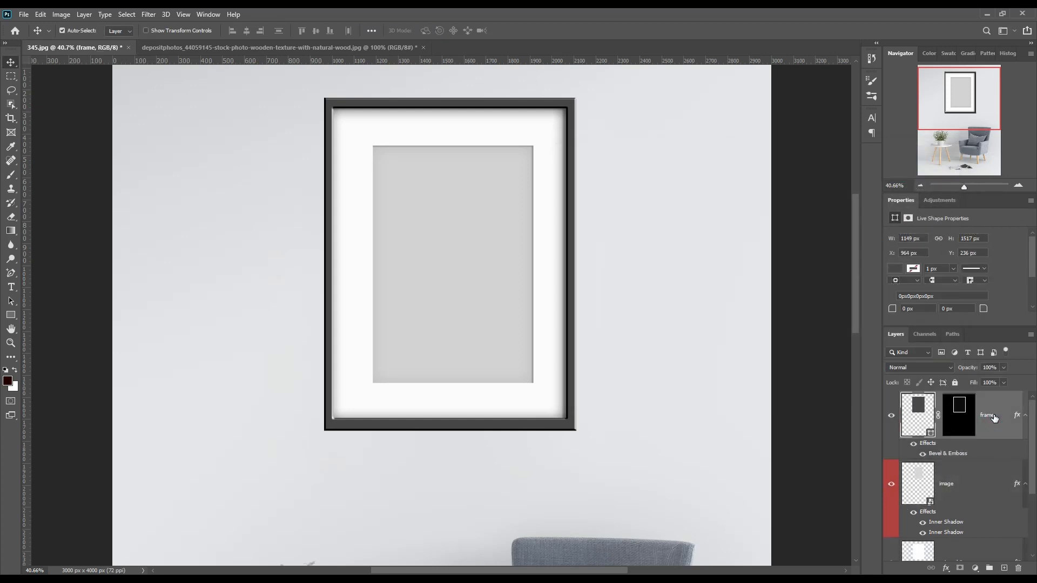
{"action": "left_click", "coordinate": [946, 569]}
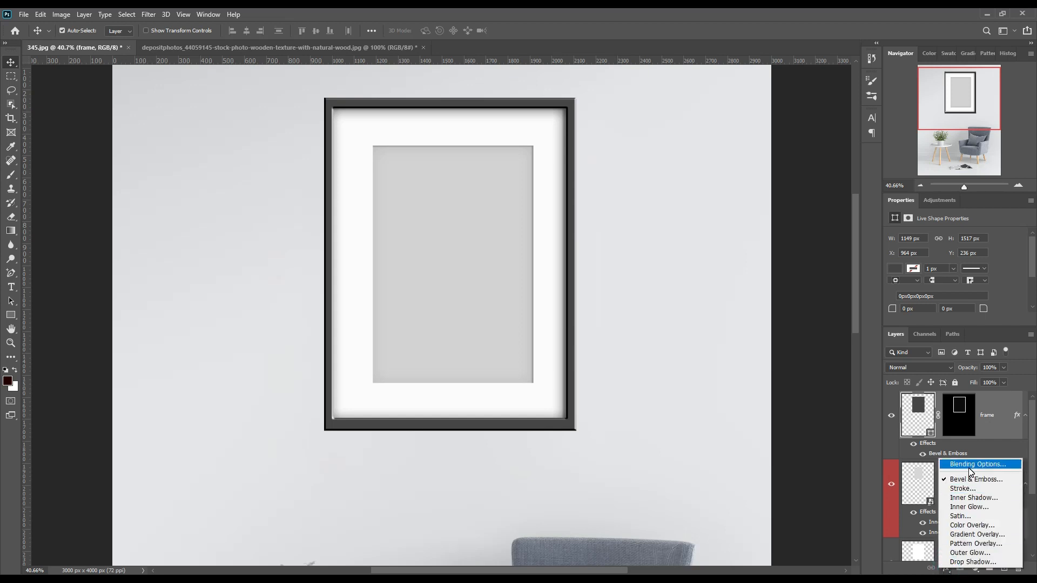
{"action": "left_click", "coordinate": [984, 410]}
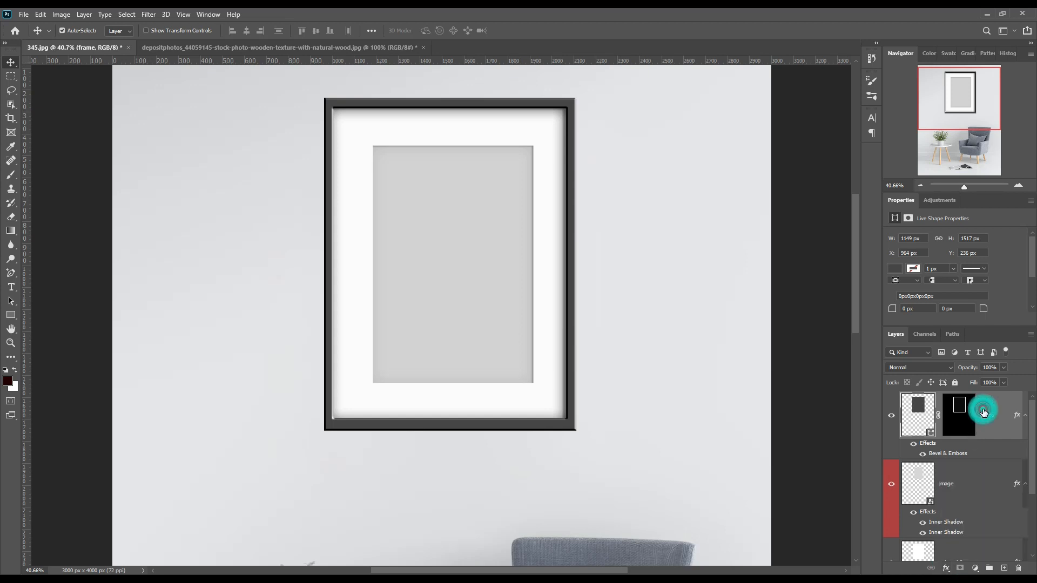
{"action": "left_click_drag", "start_coordinate": [999, 422], "coordinate": [1008, 560]}
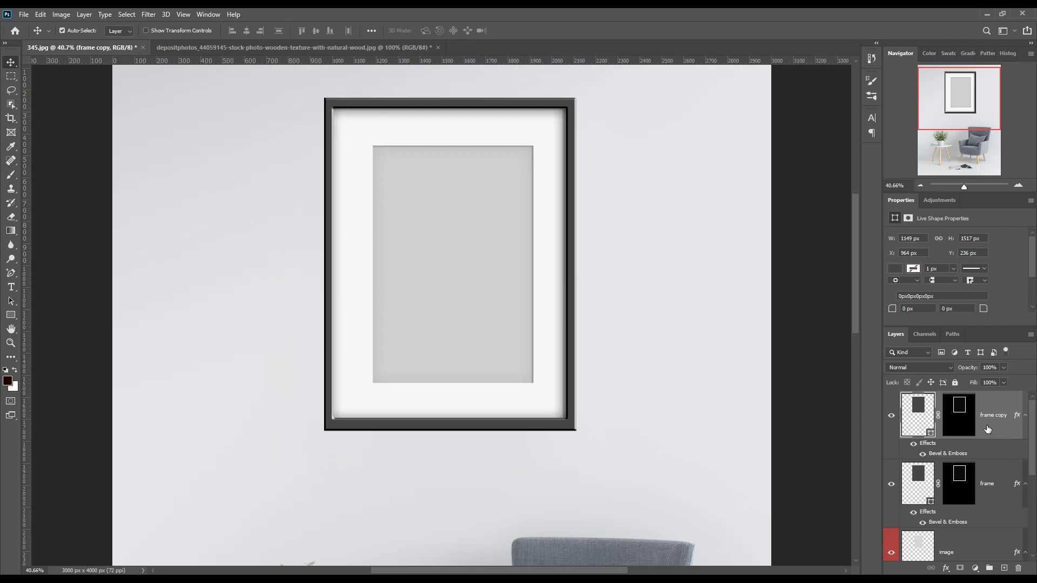
{"action": "double_click", "coordinate": [990, 415]}
{"action": "type", "text": "sha"}
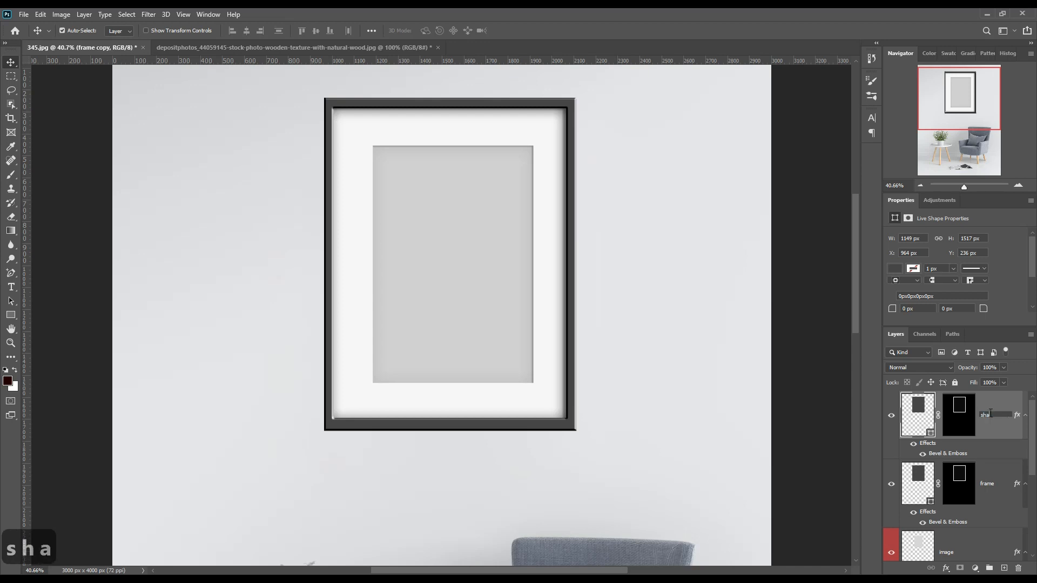
{"action": "type", "text": "dow"}
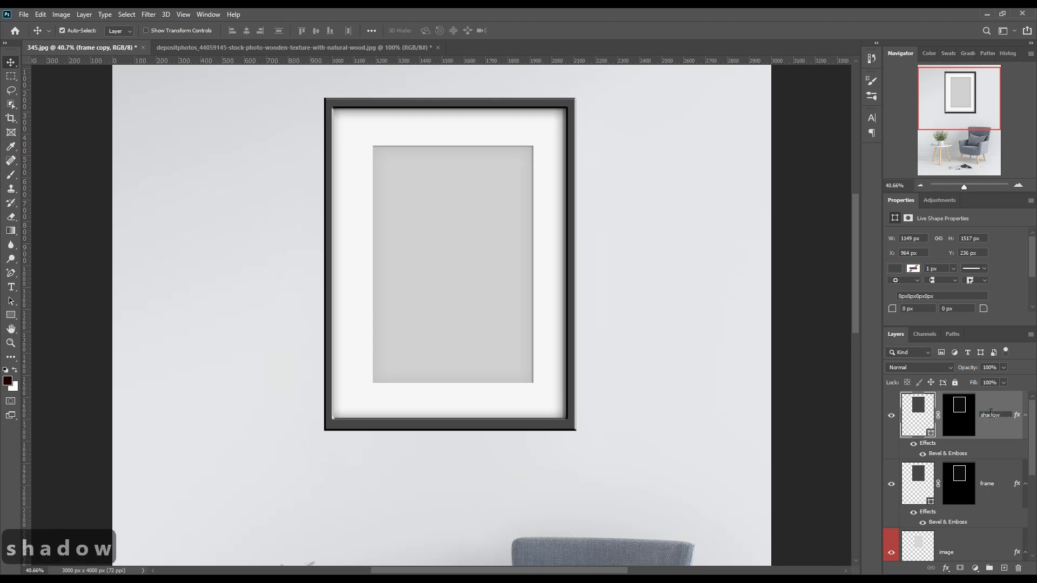
{"action": "key", "text": "Return"}
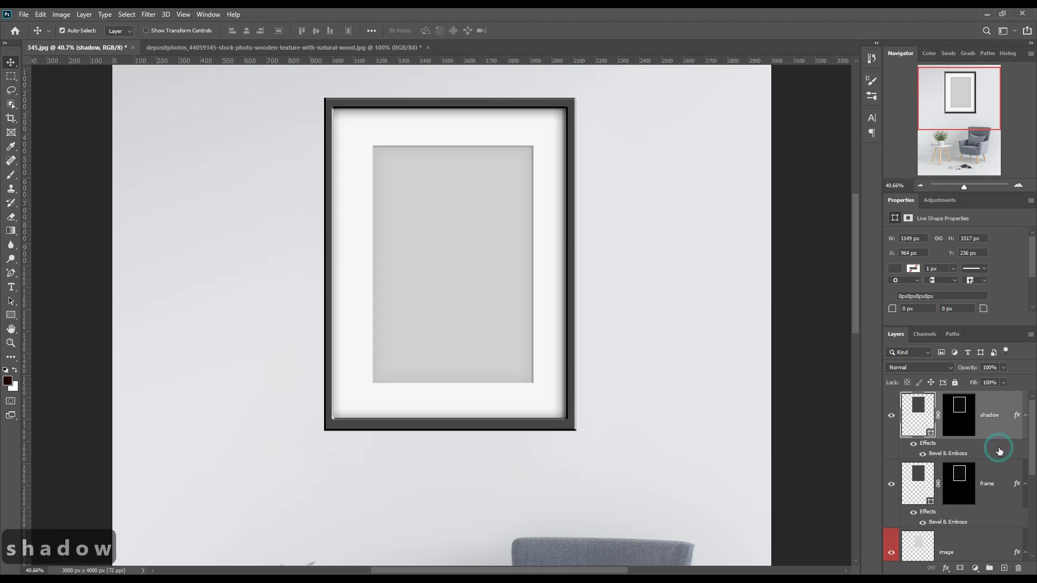
Step: Delete the shadow layer's mask and move the layer below extra white, directly above Layer 1
{"action": "left_click", "coordinate": [958, 411]}
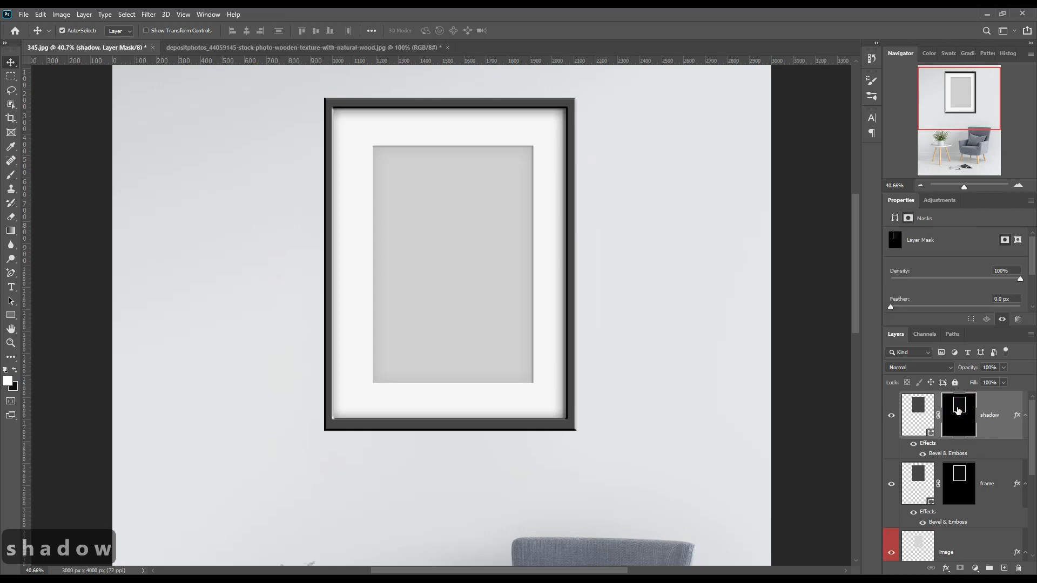
{"action": "right_click", "coordinate": [958, 411]}
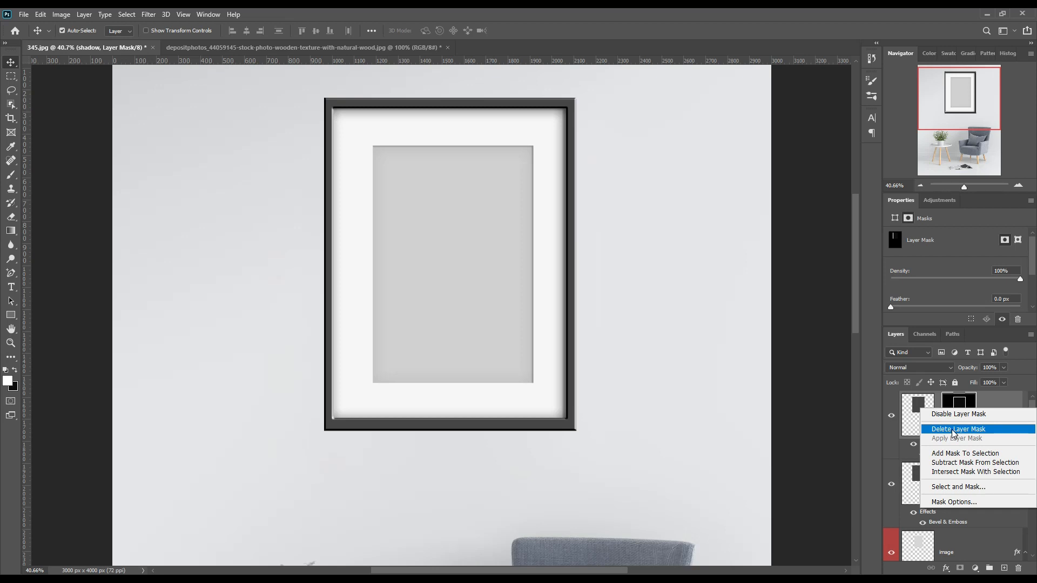
{"action": "left_click", "coordinate": [953, 430]}
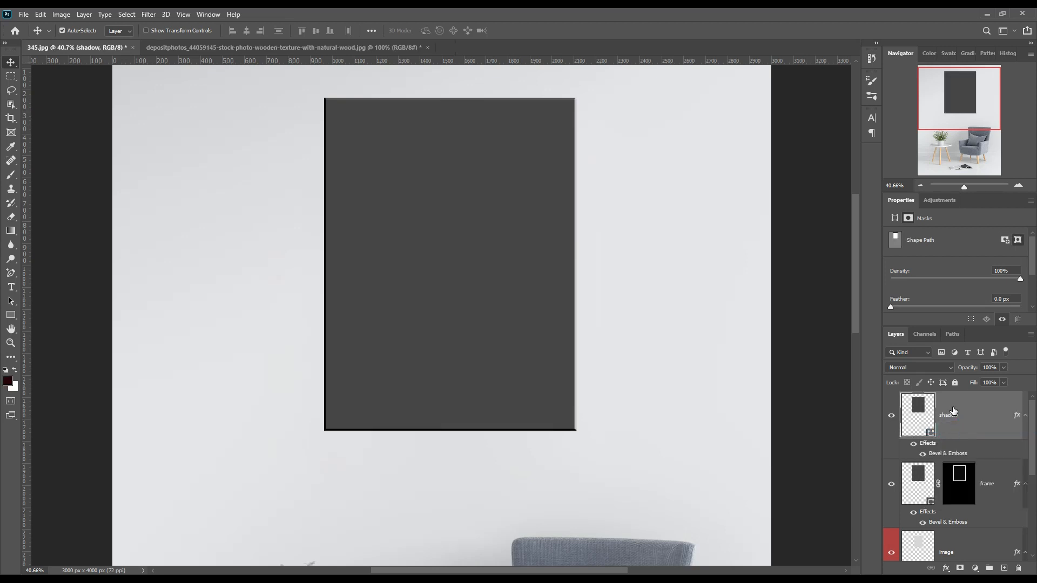
{"action": "scroll", "coordinate": [953, 412], "scroll_direction": "down", "scroll_amount": 5}
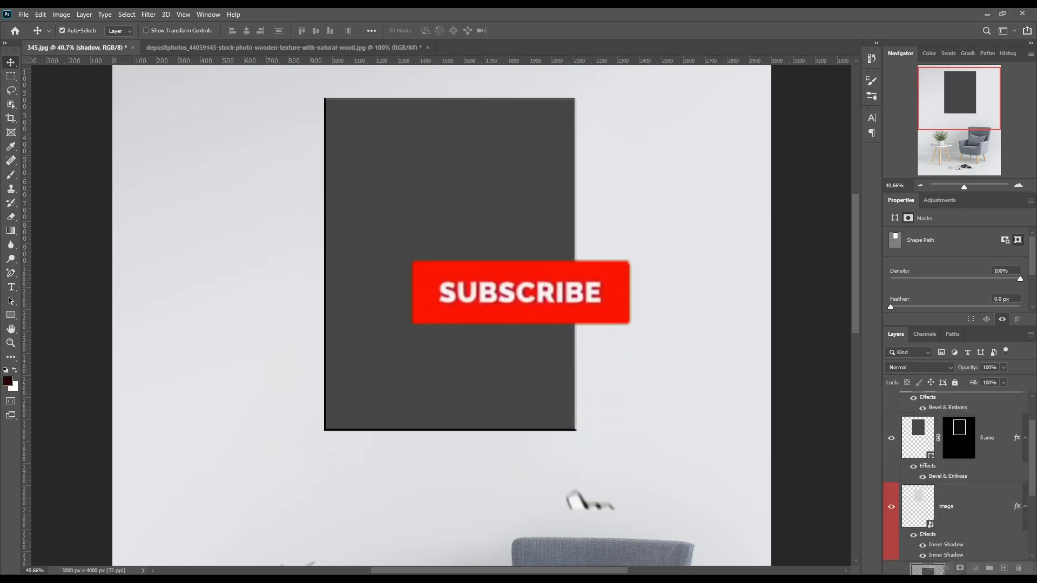
{"action": "left_click_drag", "start_coordinate": [961, 582], "coordinate": [960, 516]}
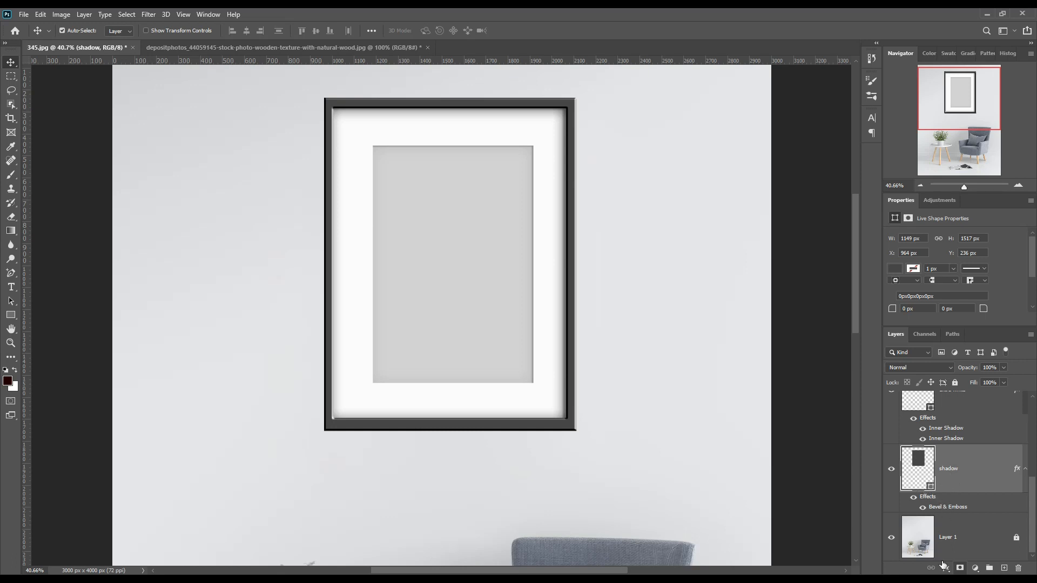
Step: Add a Drop Shadow to the shadow layer with distance 19 px, spread 0% and size 10 px
{"action": "left_click", "coordinate": [946, 569]}
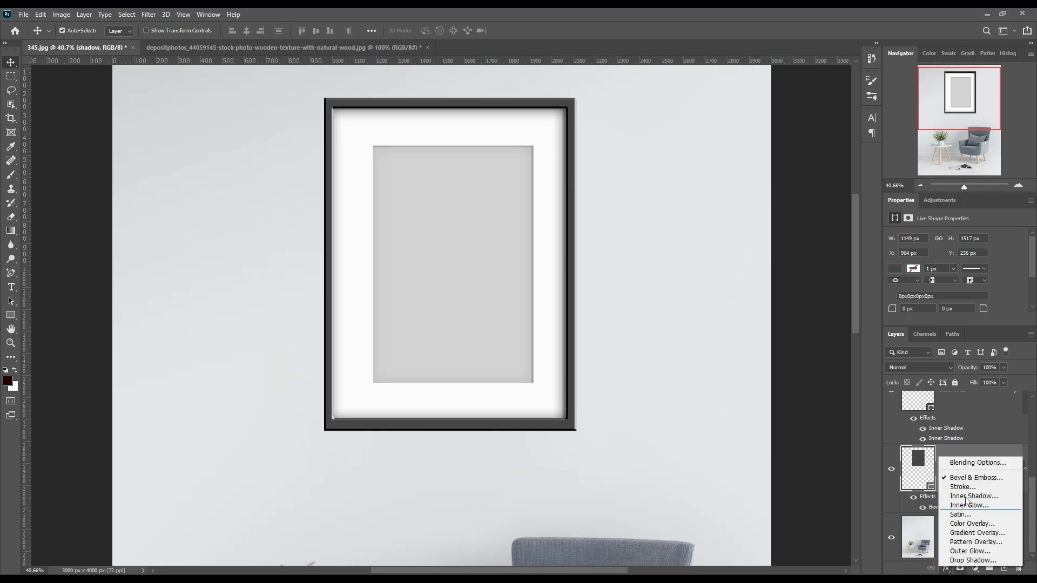
{"action": "left_click", "coordinate": [959, 561]}
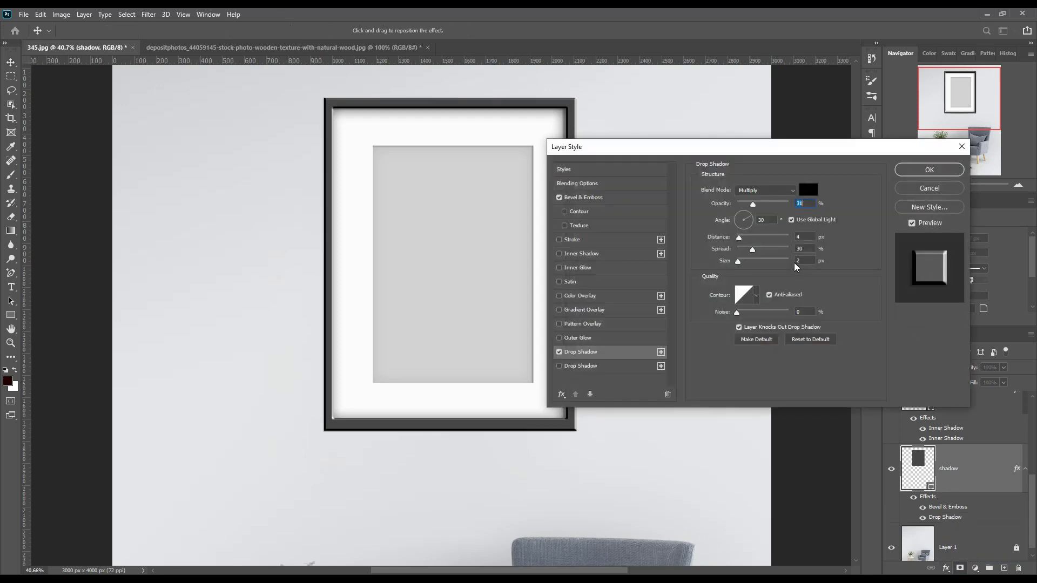
{"action": "left_click_drag", "start_coordinate": [697, 150], "coordinate": [798, 137]}
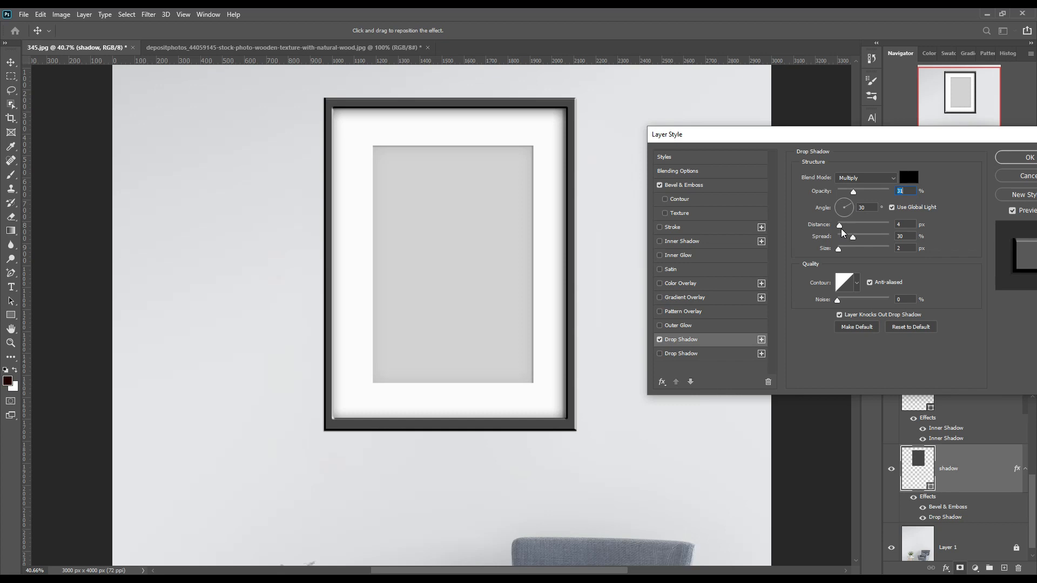
{"action": "left_click_drag", "start_coordinate": [841, 229], "coordinate": [843, 250]}
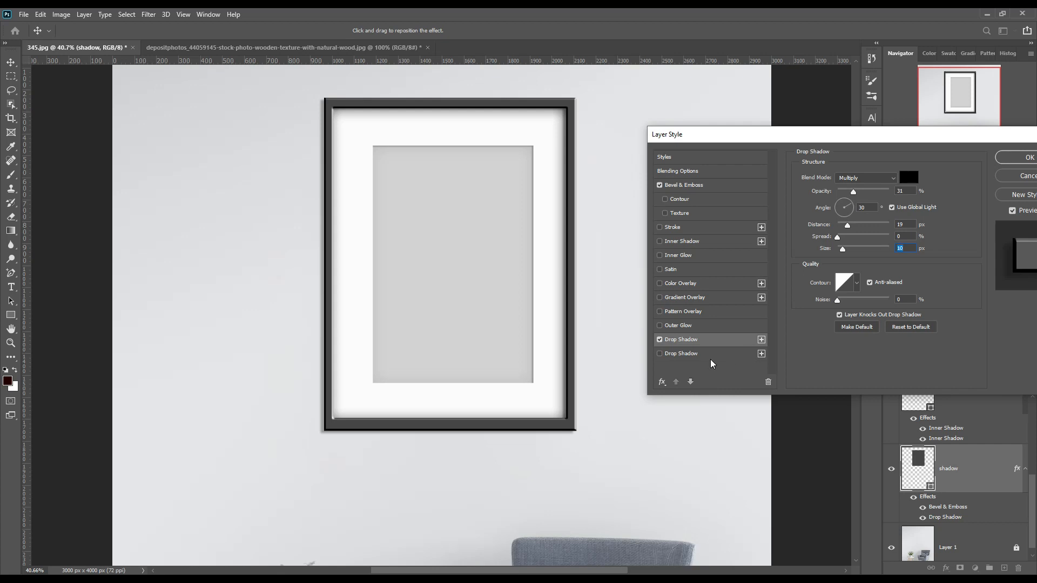
Step: Add a second drop shadow to the shadow layer with distance 43 px and size 24 px
{"action": "left_click", "coordinate": [761, 339]}
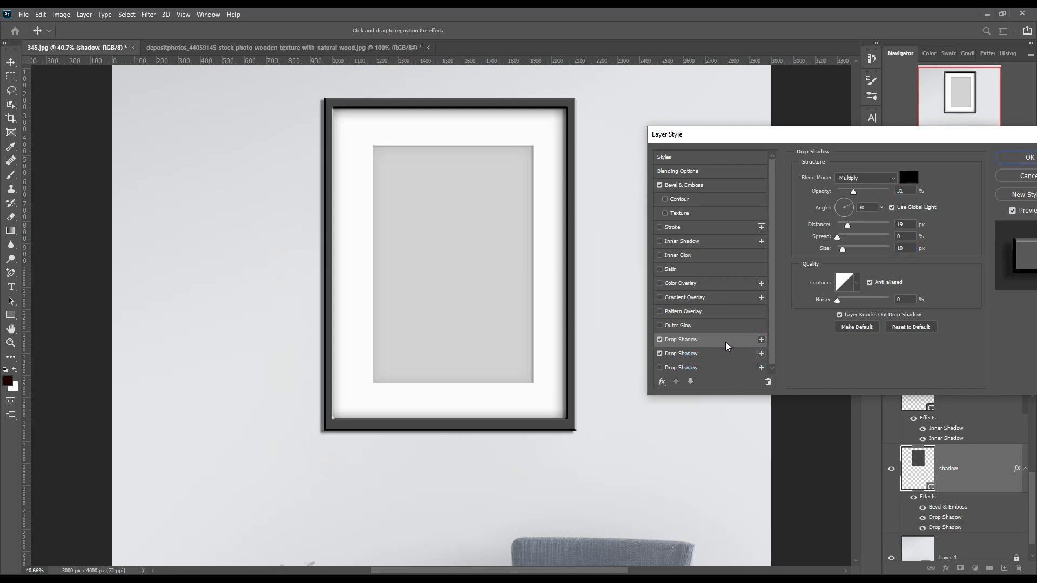
{"action": "left_click", "coordinate": [710, 354]}
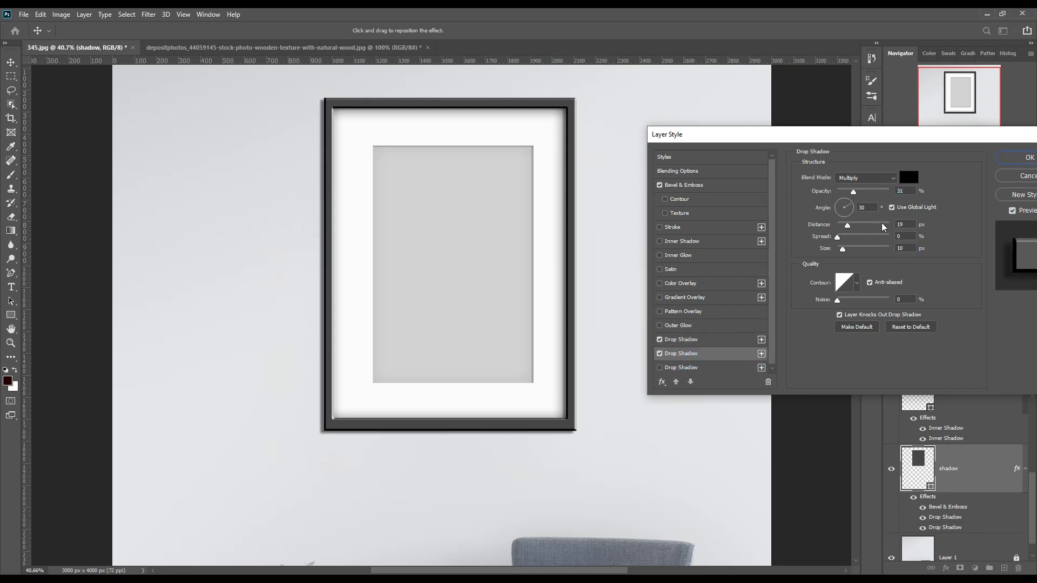
{"action": "left_click_drag", "start_coordinate": [849, 226], "coordinate": [849, 253]}
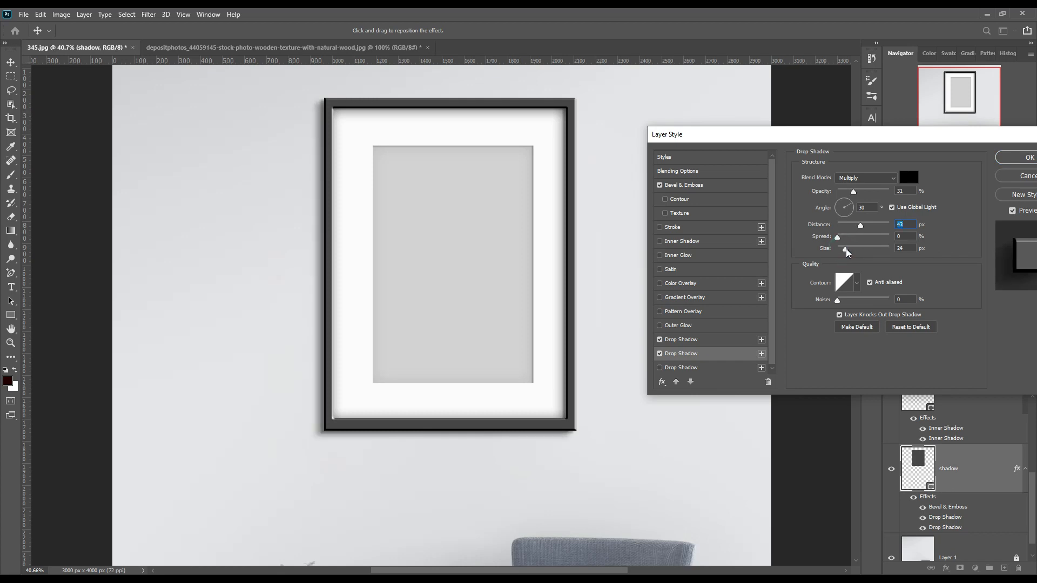
Step: Add a third drop shadow with distance about 96 px and size 92 px, and apply the shadow layer's effects
{"action": "left_click", "coordinate": [762, 352]}
{"action": "left_click", "coordinate": [717, 367]}
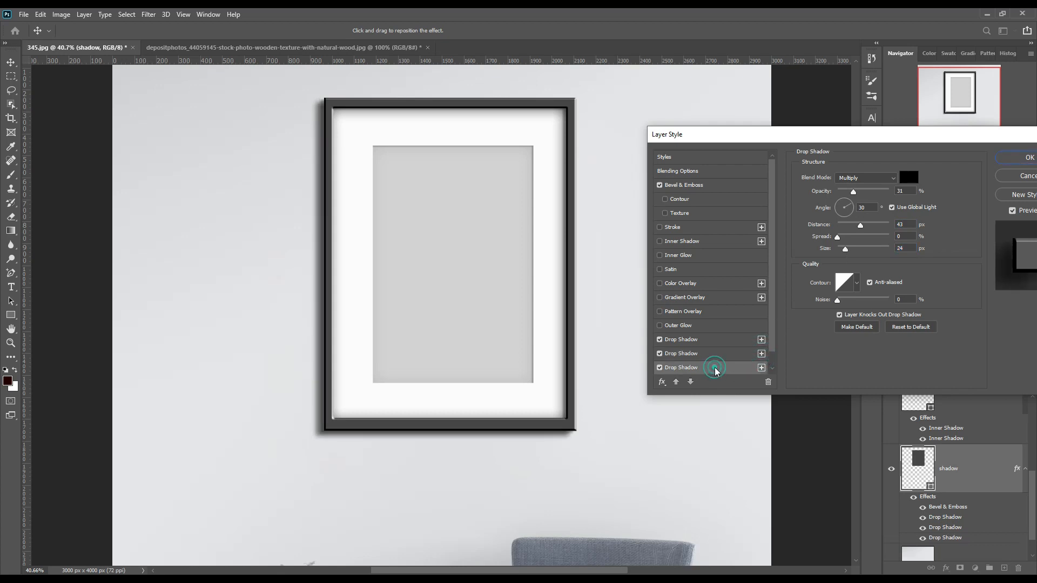
{"action": "left_click_drag", "start_coordinate": [861, 228], "coordinate": [852, 251]}
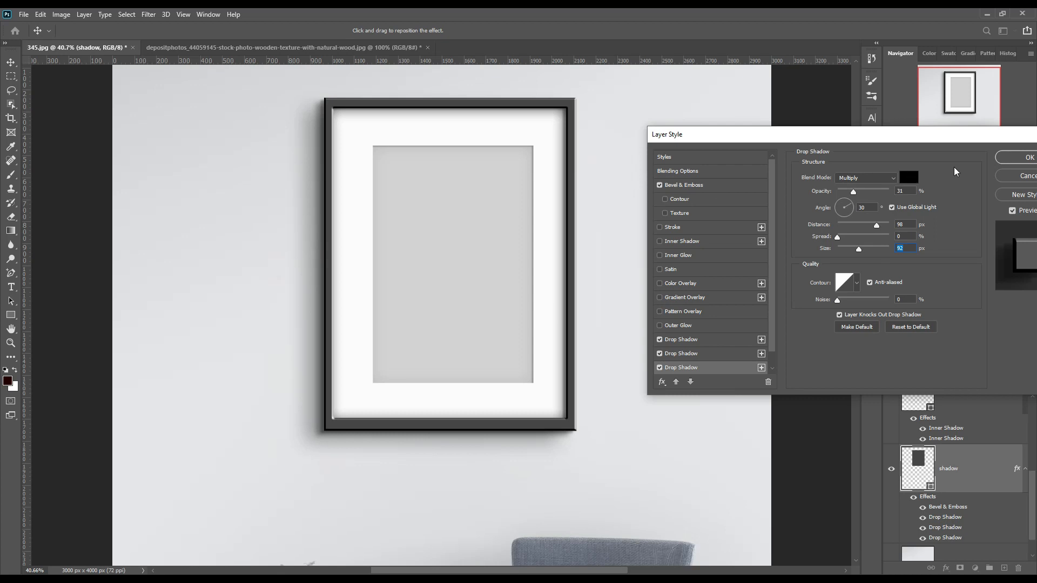
{"action": "left_click", "coordinate": [1012, 161]}
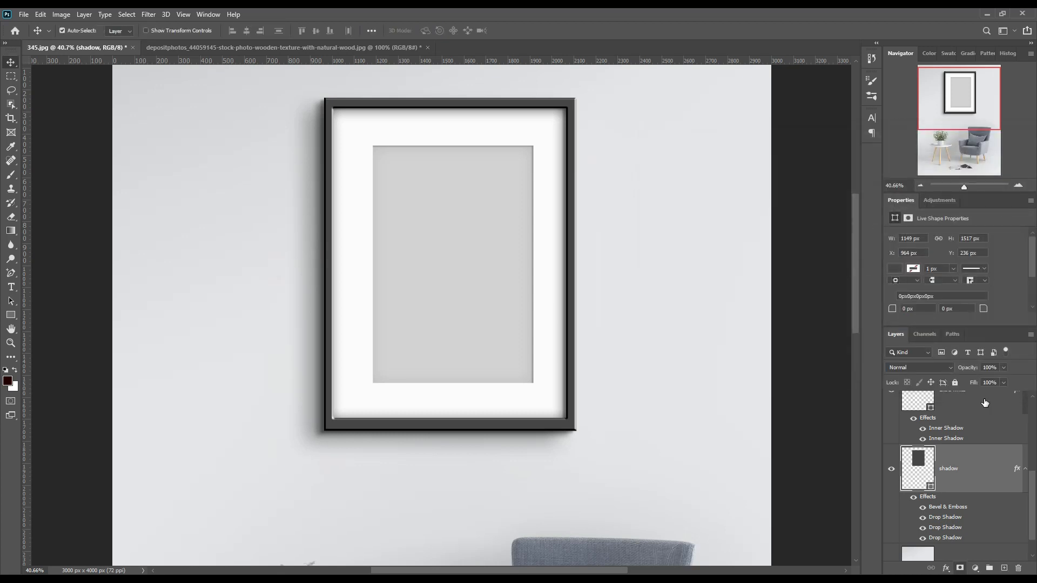
Step: Change the frame layer's fill colour to the darker grey 232323
{"action": "left_click", "coordinate": [1025, 468]}
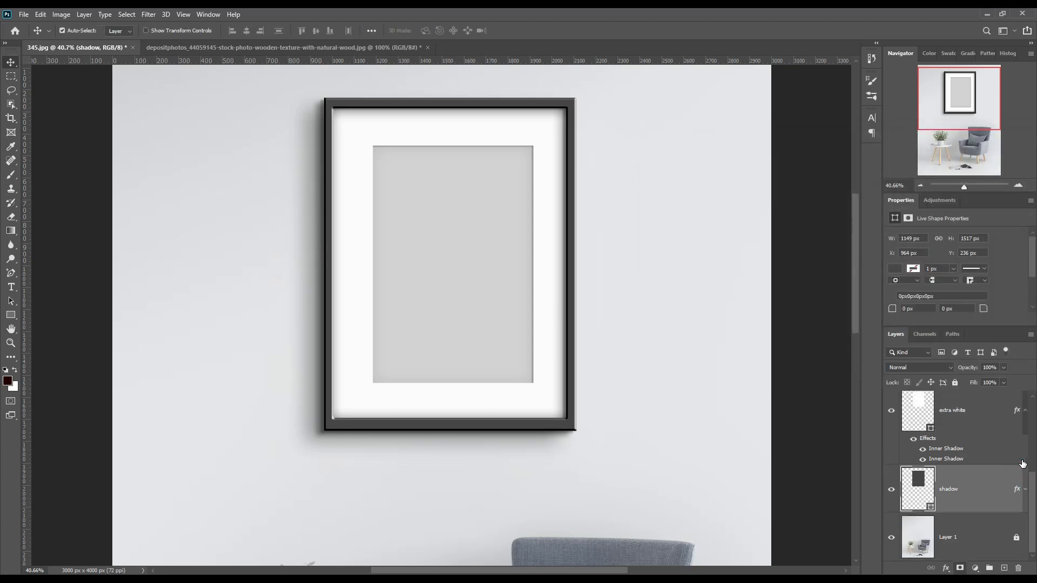
{"action": "scroll", "coordinate": [971, 461], "scroll_direction": "up", "scroll_amount": 4}
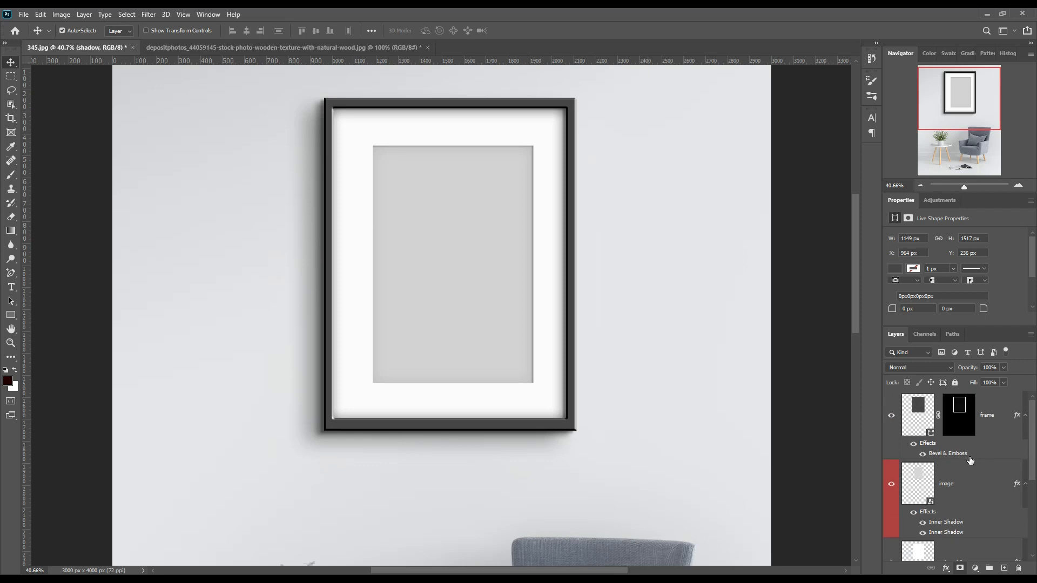
{"action": "double_click", "coordinate": [929, 433]}
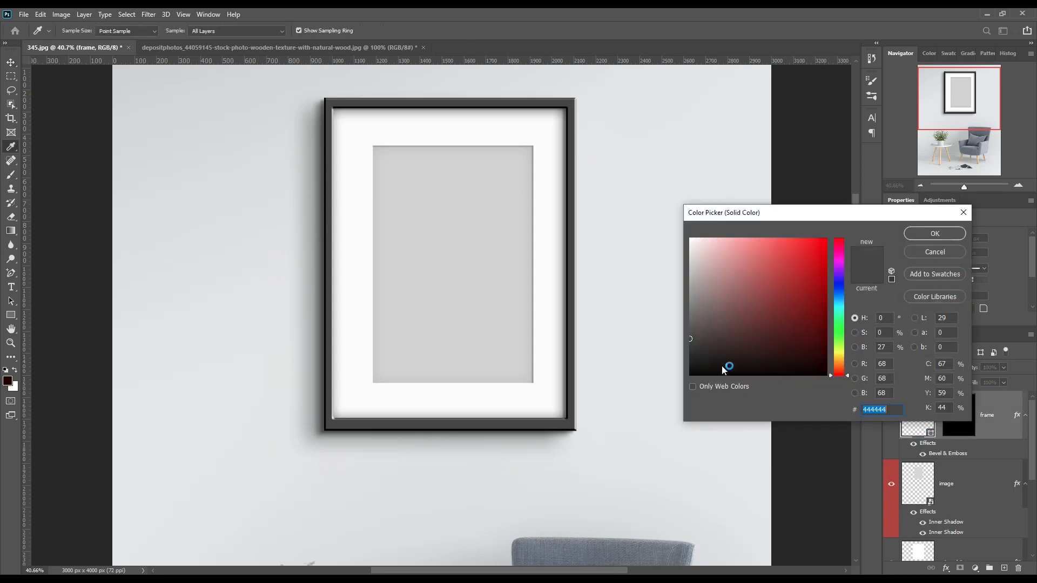
{"action": "left_click_drag", "start_coordinate": [694, 341], "coordinate": [689, 357]}
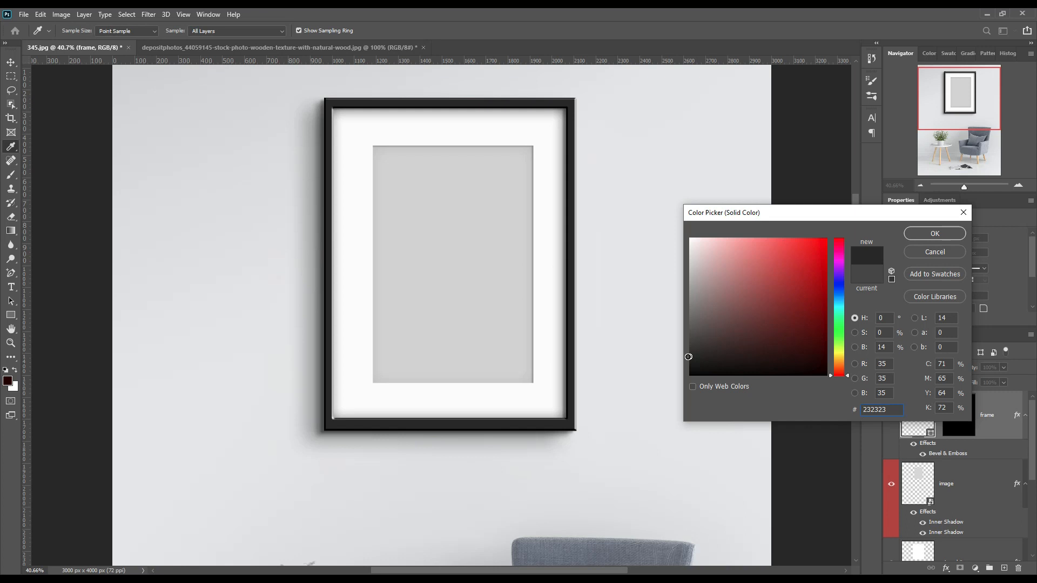
{"action": "left_click", "coordinate": [935, 233]}
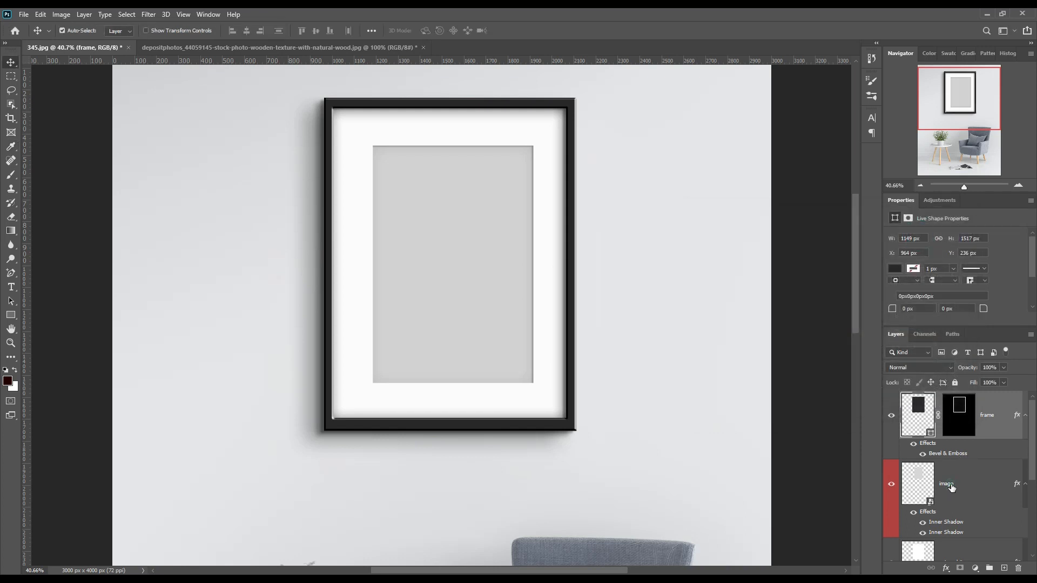
Step: Open the image smart object's contents and bring in the black-and-white denim jacket portrait from its open document
{"action": "left_click", "coordinate": [954, 485]}
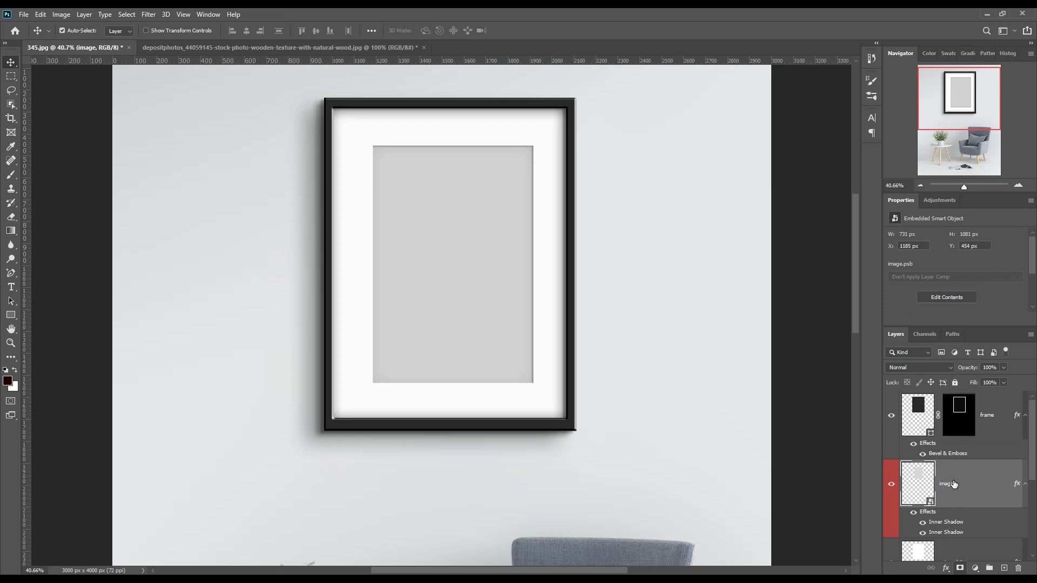
{"action": "double_click", "coordinate": [929, 504]}
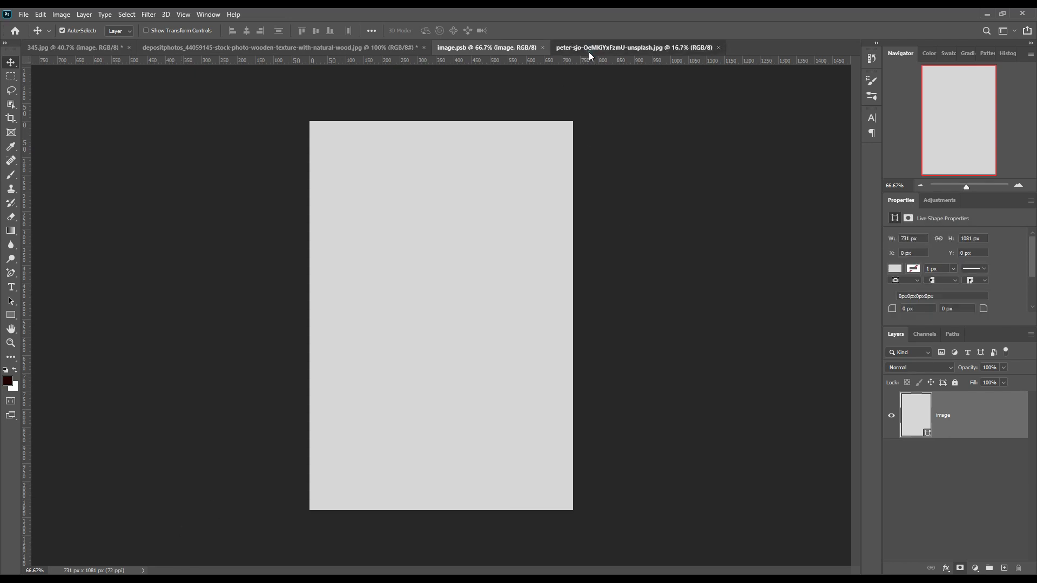
{"action": "left_click", "coordinate": [590, 51]}
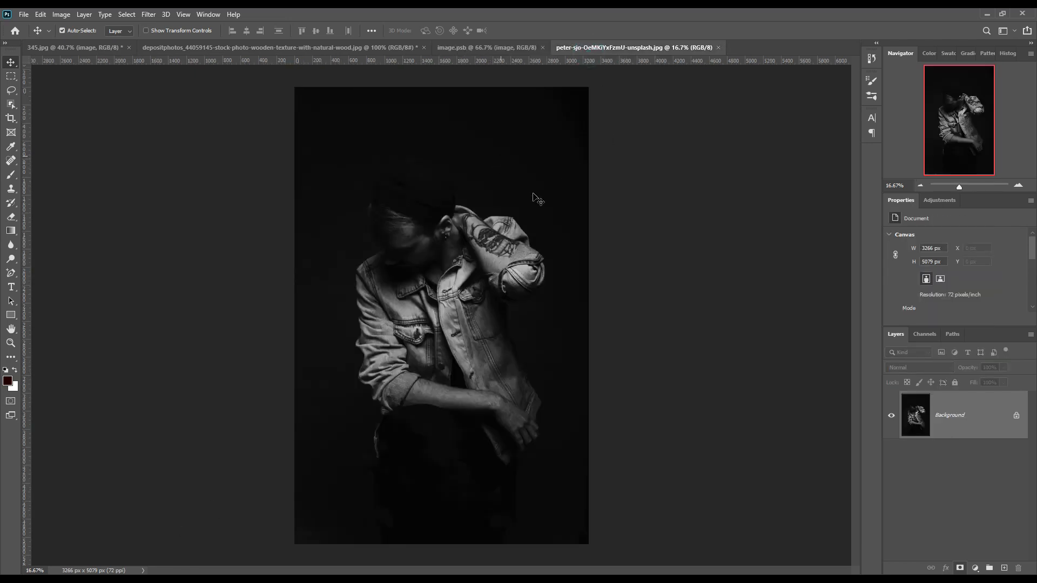
{"action": "left_click", "coordinate": [533, 193]}
{"action": "left_click_drag", "start_coordinate": [498, 53], "coordinate": [455, 286]}
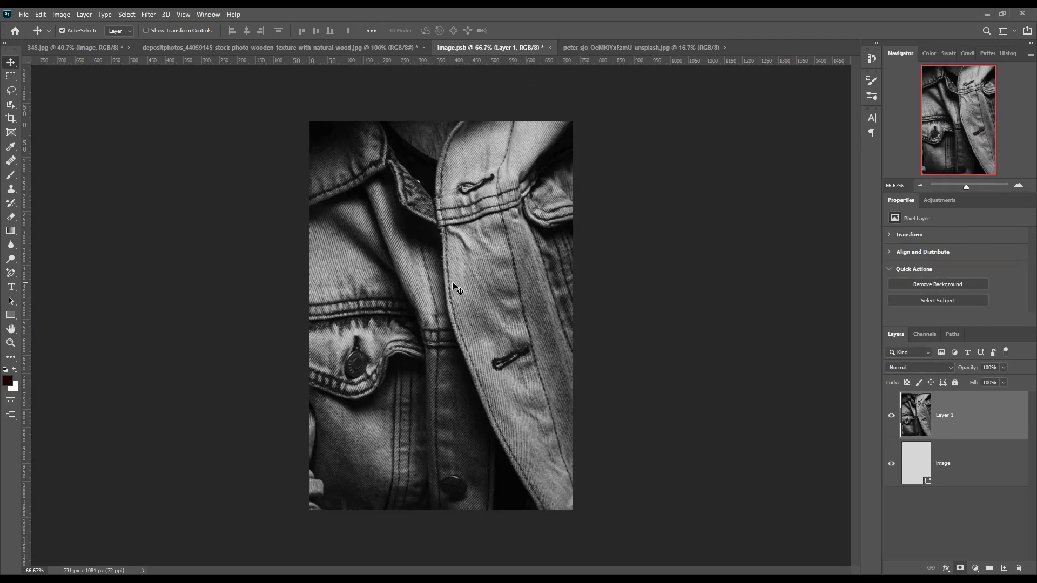
Step: Scale down the portrait proportionally and position it so that it fills the whole image.psb canvas
{"action": "key", "text": "ctrl+t"}
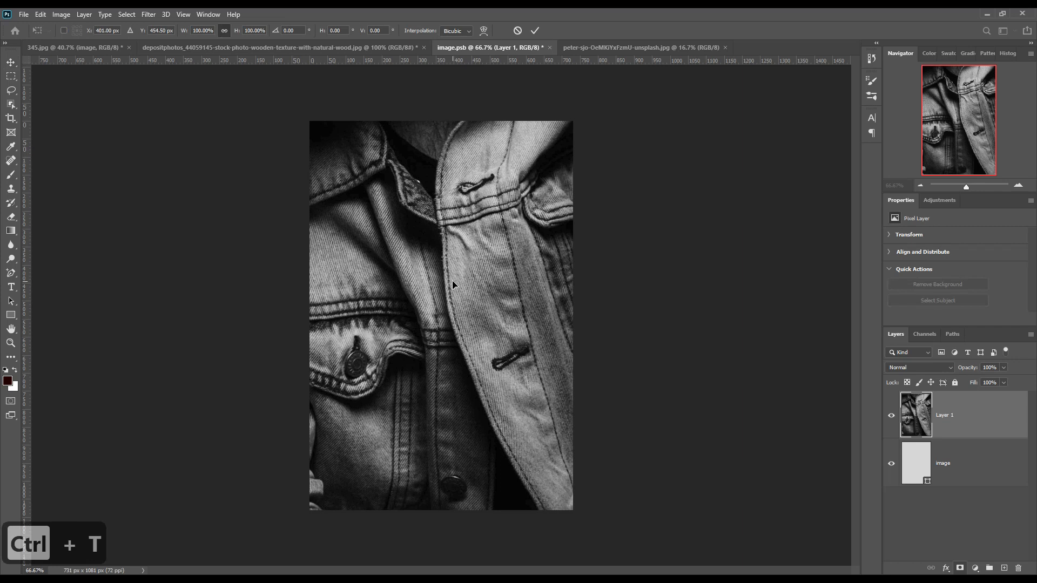
{"action": "left_click_drag", "start_coordinate": [452, 281], "coordinate": [607, 201]}
{"action": "left_click_drag", "start_coordinate": [304, 345], "coordinate": [526, 245]}
{"action": "left_click_drag", "start_coordinate": [243, 104], "coordinate": [333, 211]}
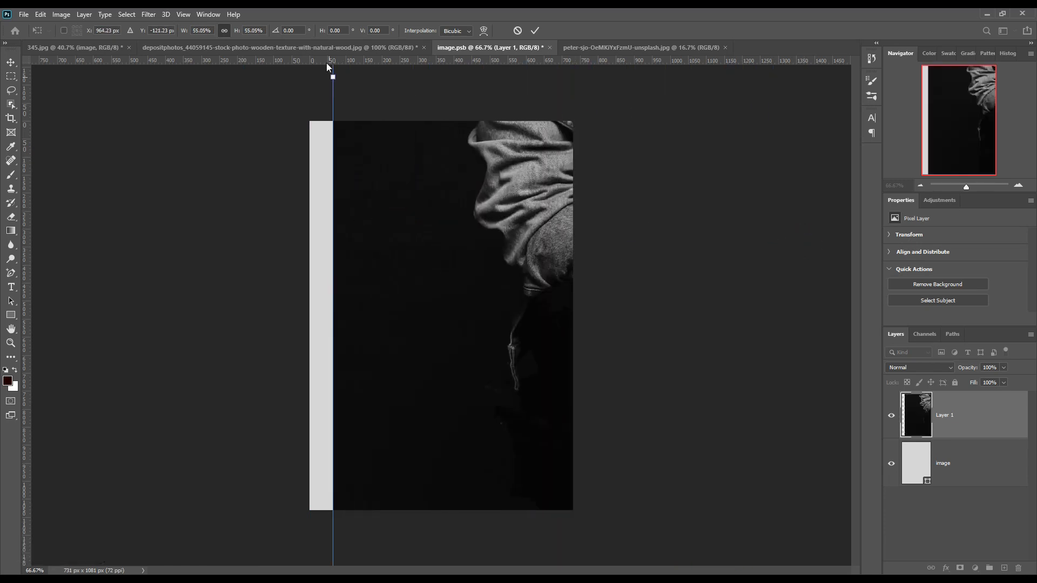
{"action": "left_click_drag", "start_coordinate": [333, 75], "coordinate": [769, 178]}
{"action": "left_click_drag", "start_coordinate": [805, 141], "coordinate": [357, 358]}
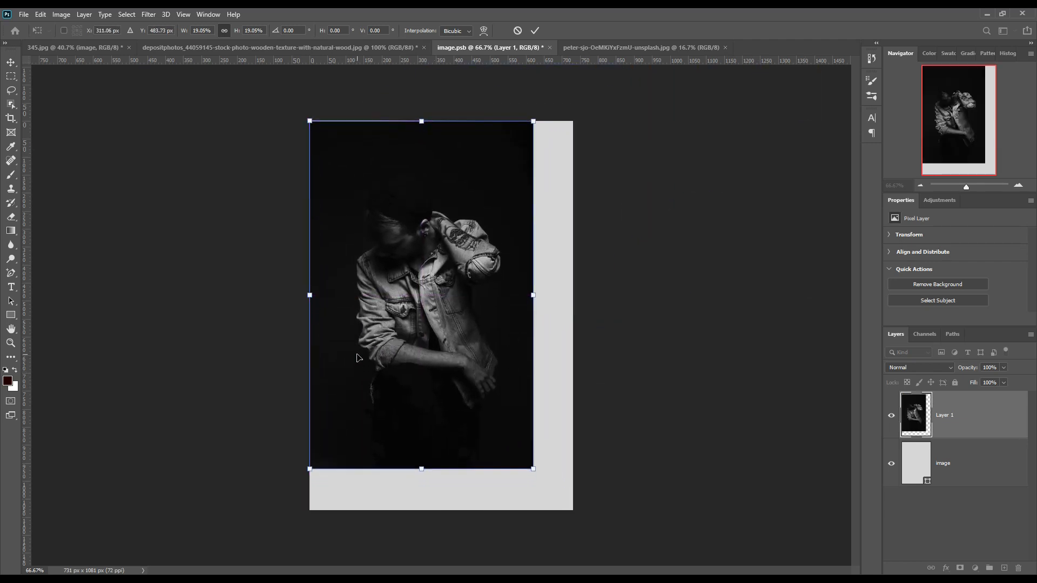
{"action": "left_click_drag", "start_coordinate": [535, 467], "coordinate": [613, 531]}
{"action": "left_click_drag", "start_coordinate": [310, 118], "coordinate": [285, 83]}
{"action": "left_click_drag", "start_coordinate": [509, 248], "coordinate": [515, 248]}
{"action": "left_click", "coordinate": [534, 31]}
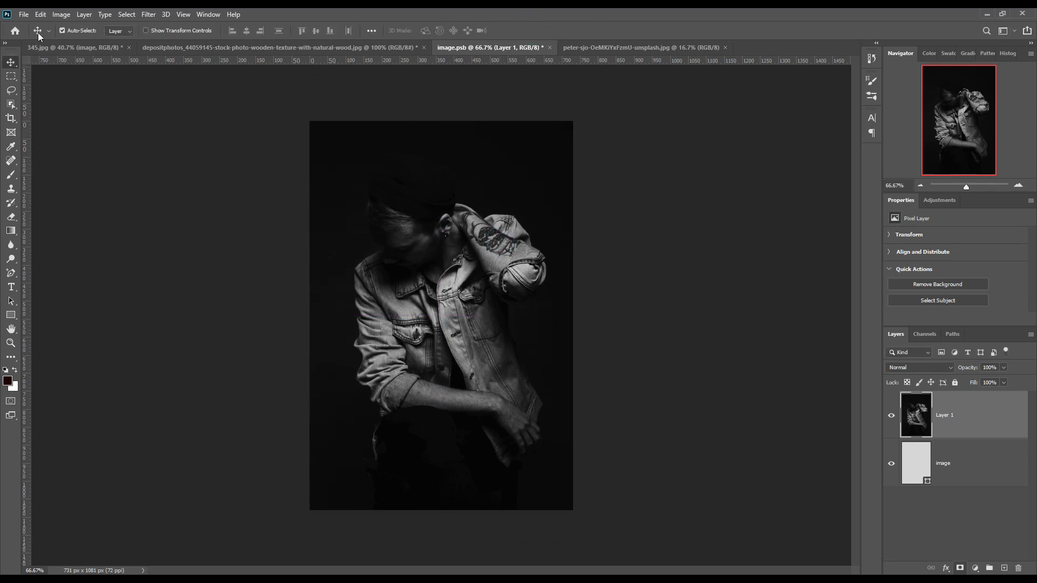
Step: Save the image.psb smart object contents and return to the 345.jpg mockup document
{"action": "left_click", "coordinate": [24, 14]}
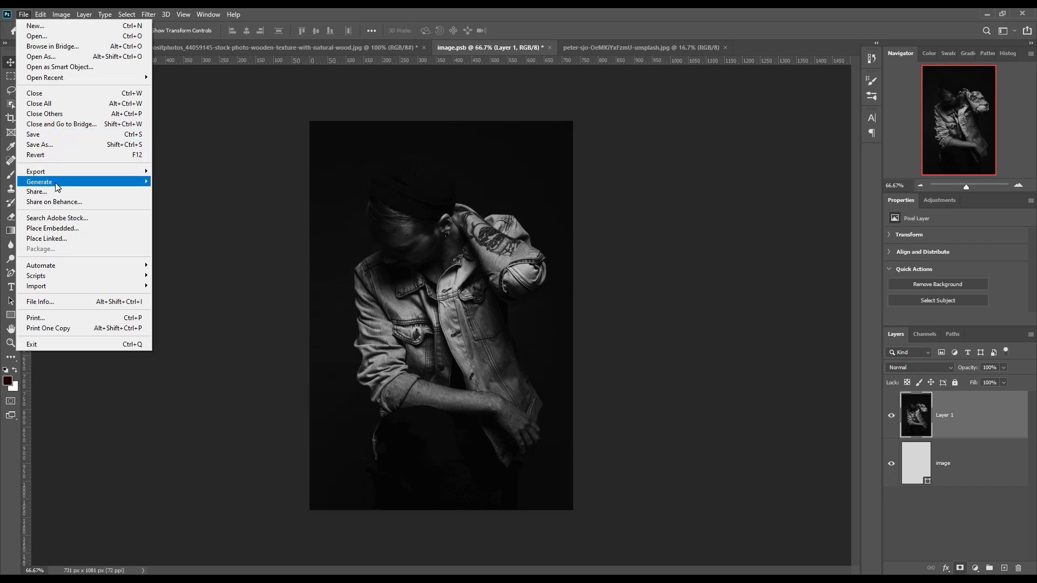
{"action": "left_click", "coordinate": [48, 135]}
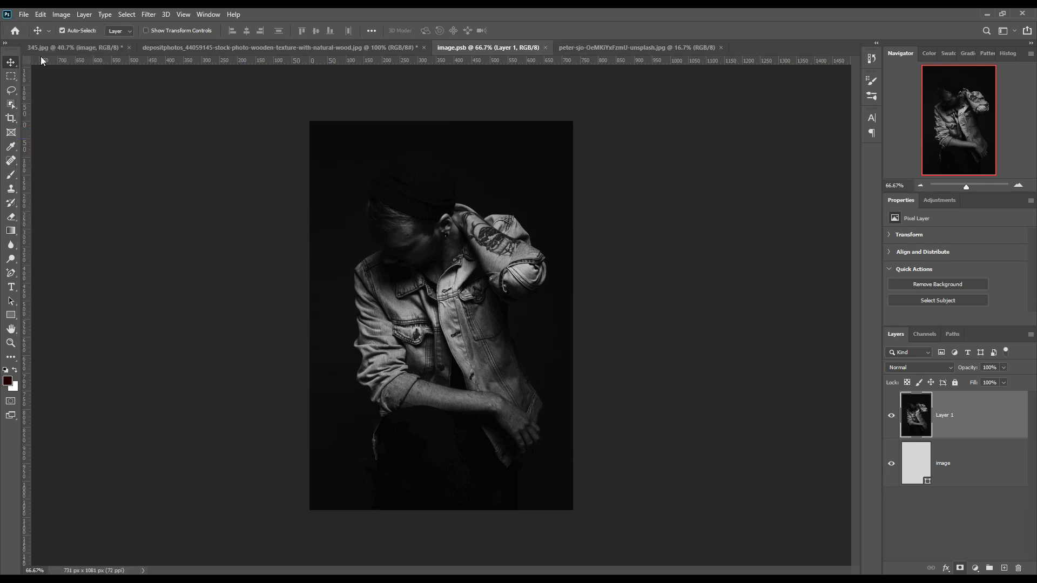
{"action": "left_click", "coordinate": [78, 49]}
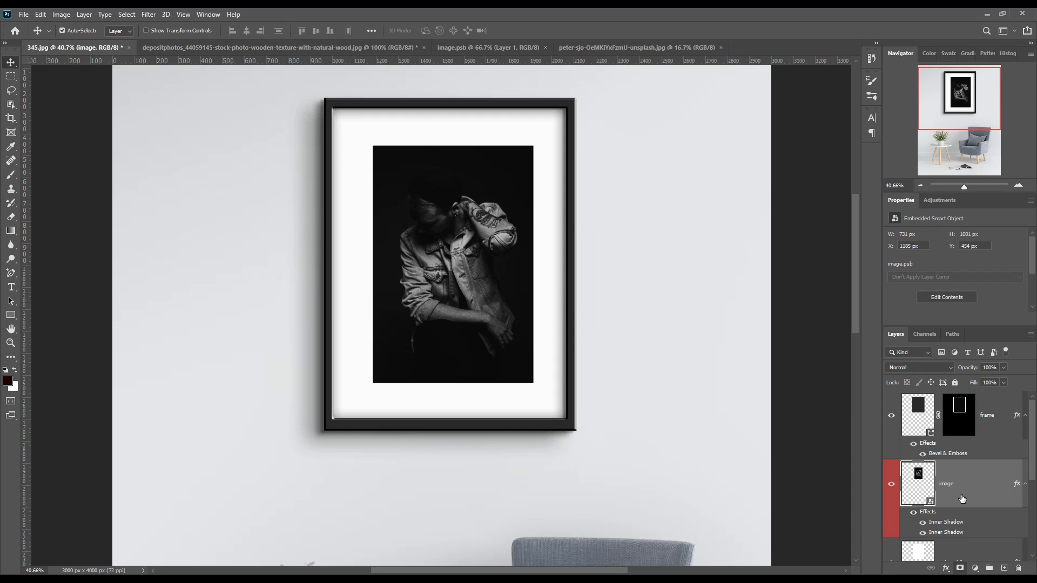
Step: Add a layer above image and draw a four-sided Pen shape about 666 by 966 px over the frame's upper right area
{"action": "left_click", "coordinate": [978, 478]}
{"action": "left_click", "coordinate": [1004, 569]}
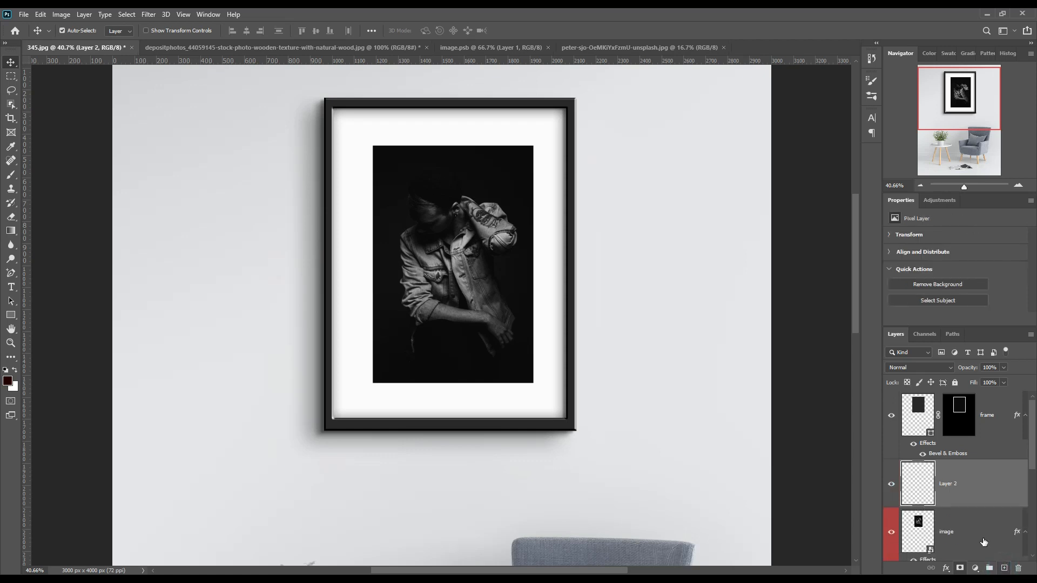
{"action": "left_click", "coordinate": [982, 486]}
{"action": "right_click", "coordinate": [11, 273]}
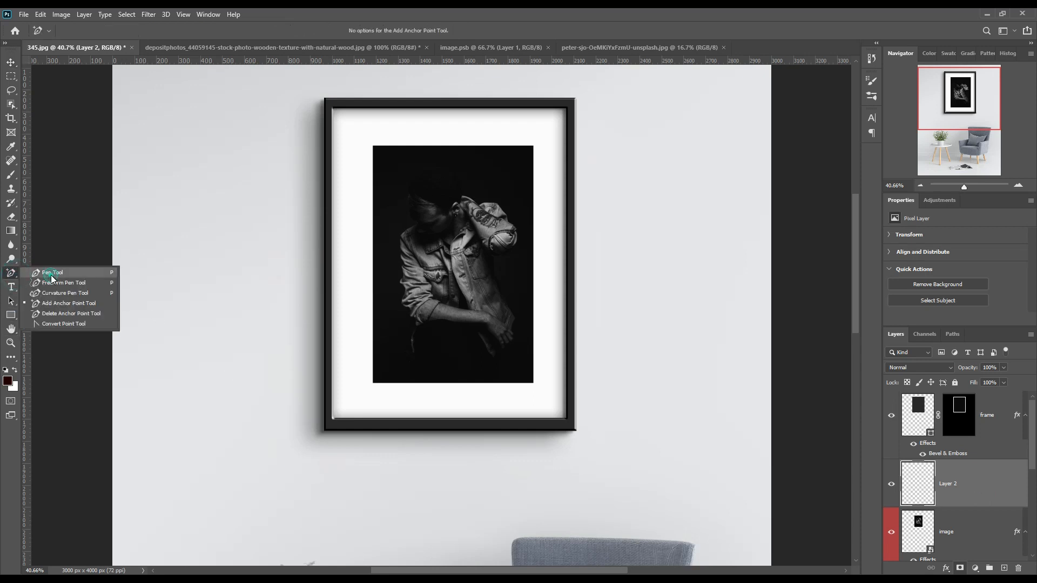
{"action": "left_click", "coordinate": [53, 280]}
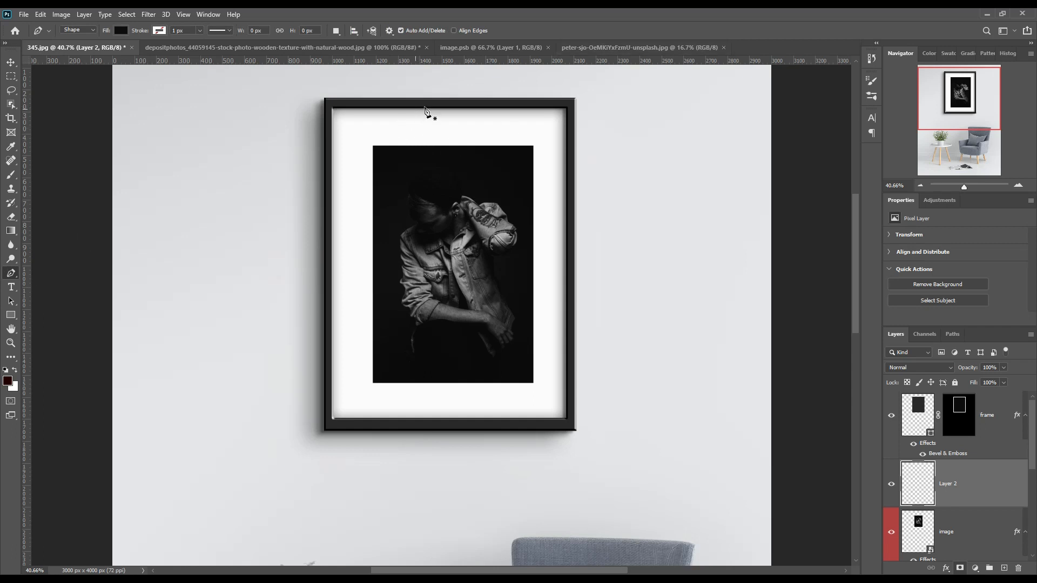
{"action": "left_click", "coordinate": [424, 105]}
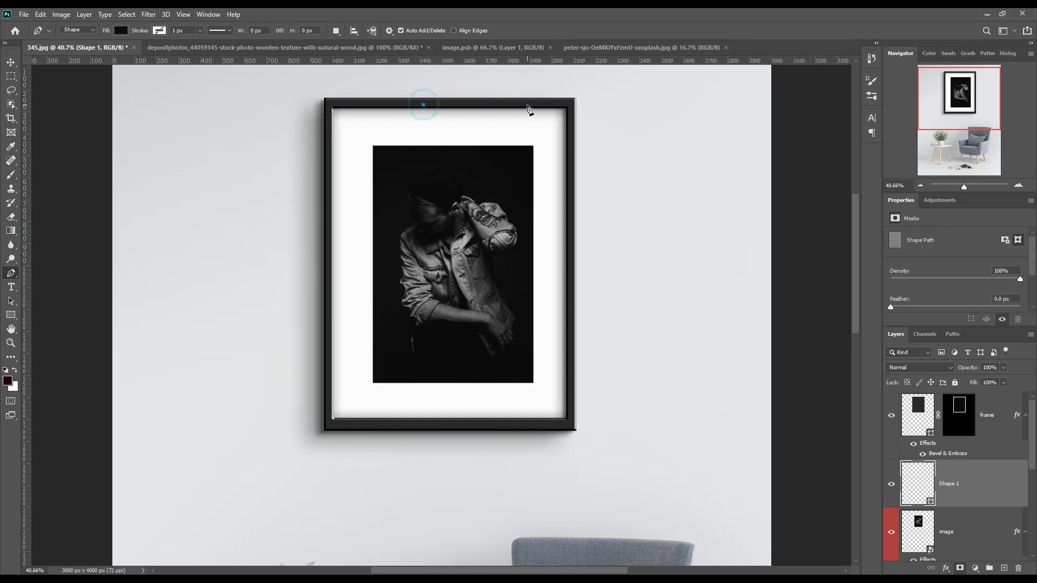
{"action": "left_click", "coordinate": [570, 103]}
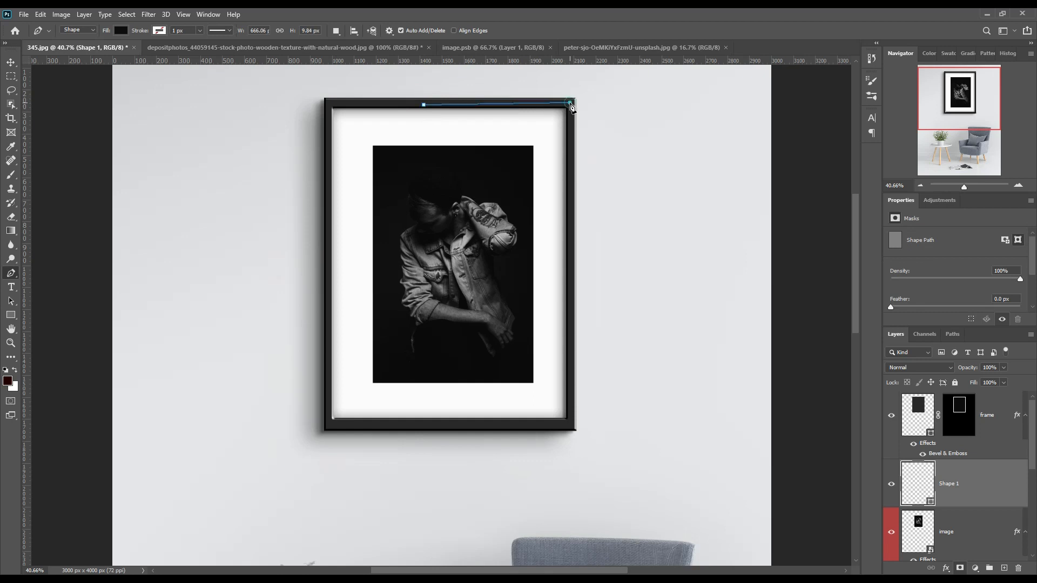
{"action": "left_click", "coordinate": [571, 313]}
{"action": "left_click", "coordinate": [471, 317]}
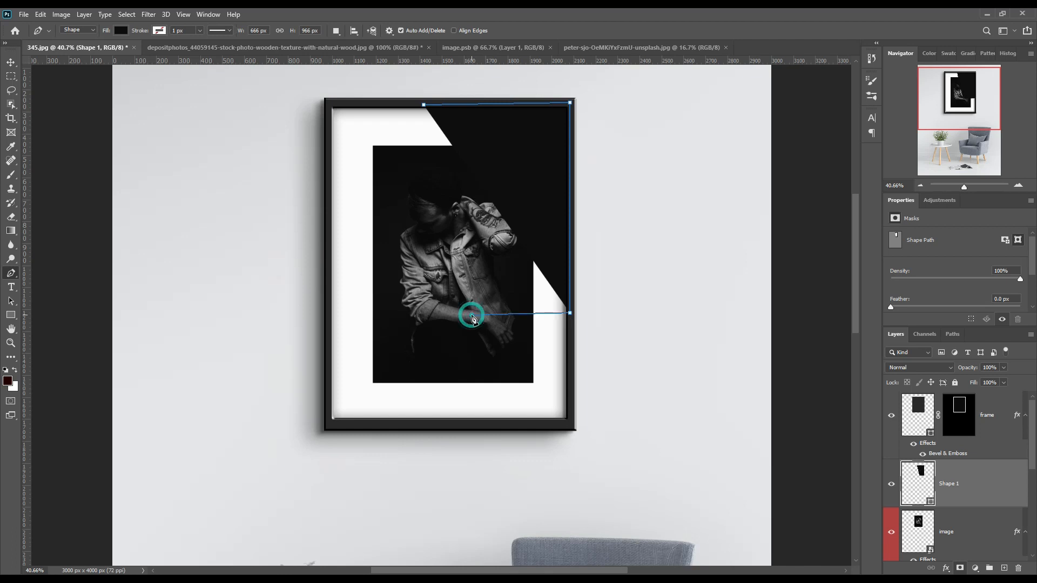
{"action": "left_click", "coordinate": [424, 105]}
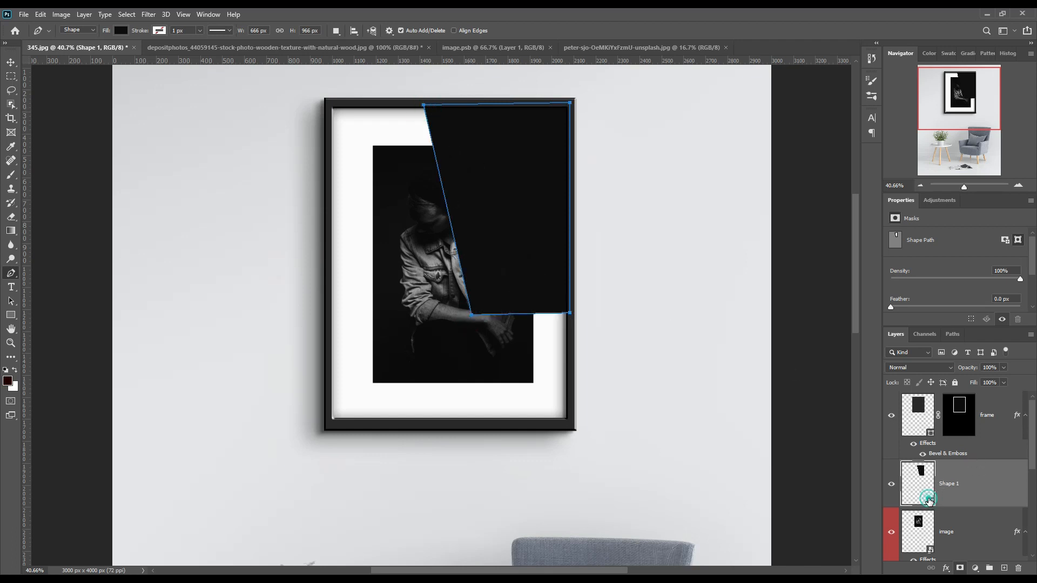
Step: Set the fill of Shape 1 to white (ffffff) and rasterize the layer
{"action": "double_click", "coordinate": [929, 498]}
{"action": "left_click", "coordinate": [706, 248]}
{"action": "left_click", "coordinate": [691, 239]}
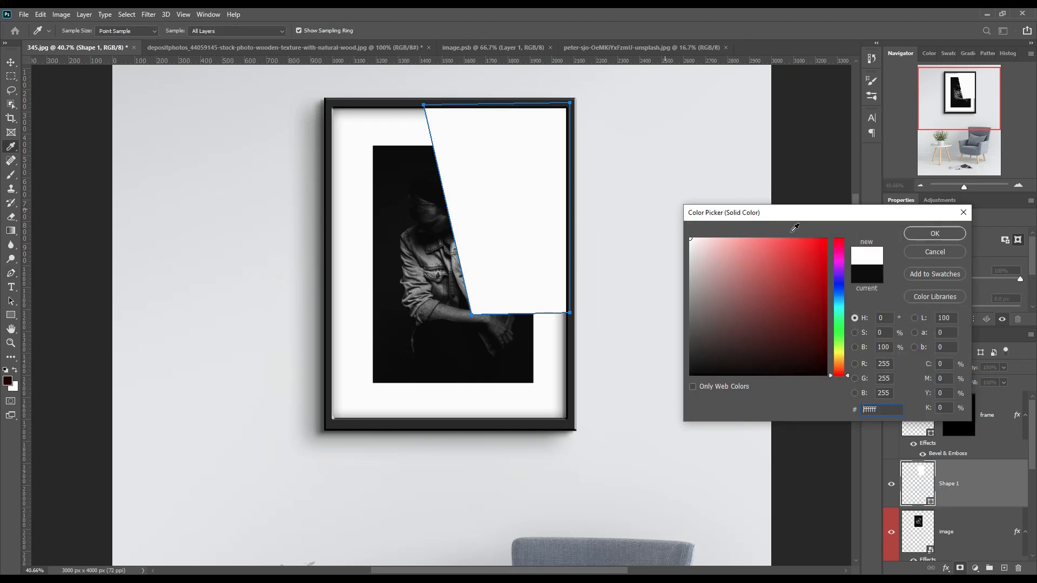
{"action": "left_click", "coordinate": [920, 233]}
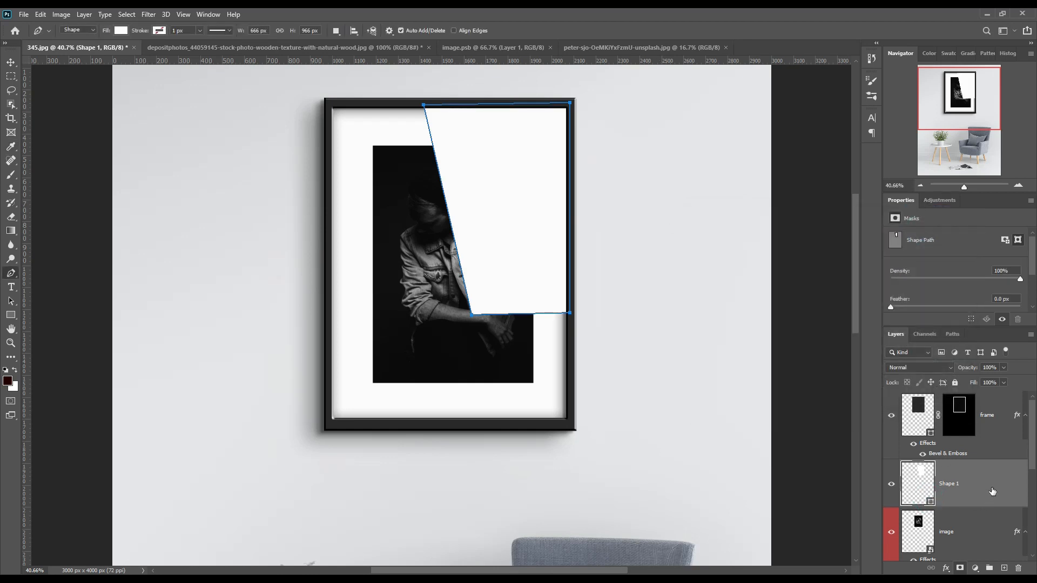
{"action": "right_click", "coordinate": [993, 491]}
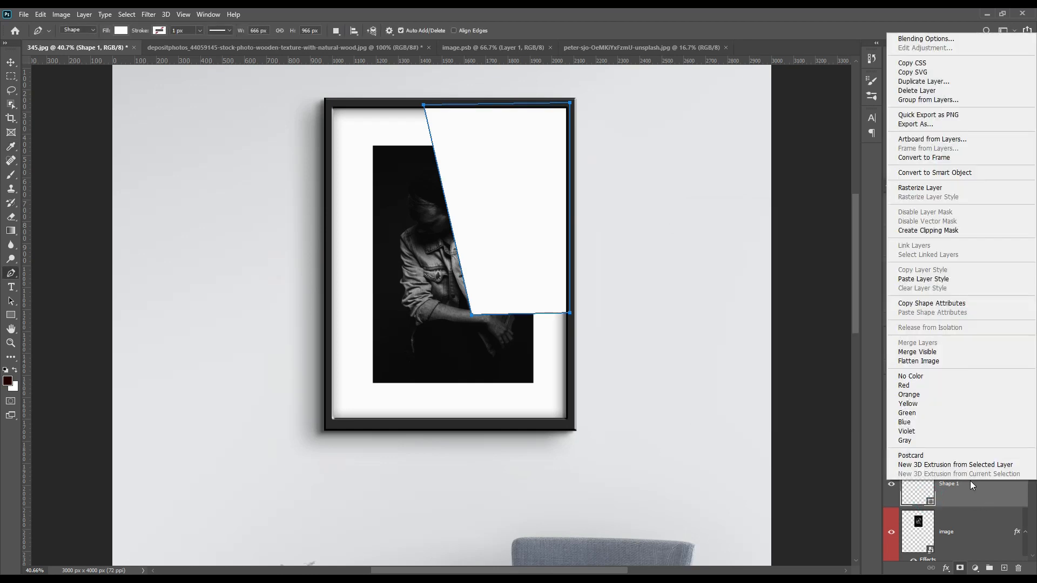
{"action": "left_click", "coordinate": [920, 188]}
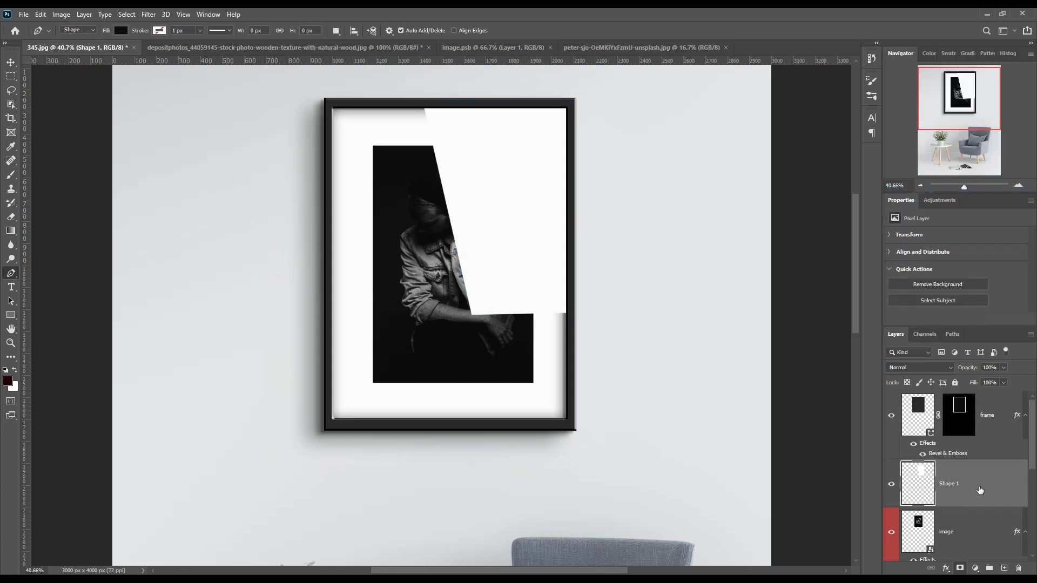
{"action": "key", "text": "ctrl+z"}
Step: Fade the lower part of Shape 1 with a soft 1102 px Eraser at 32% opacity, and set the layer's opacity to 24%
{"action": "key", "text": "e"}
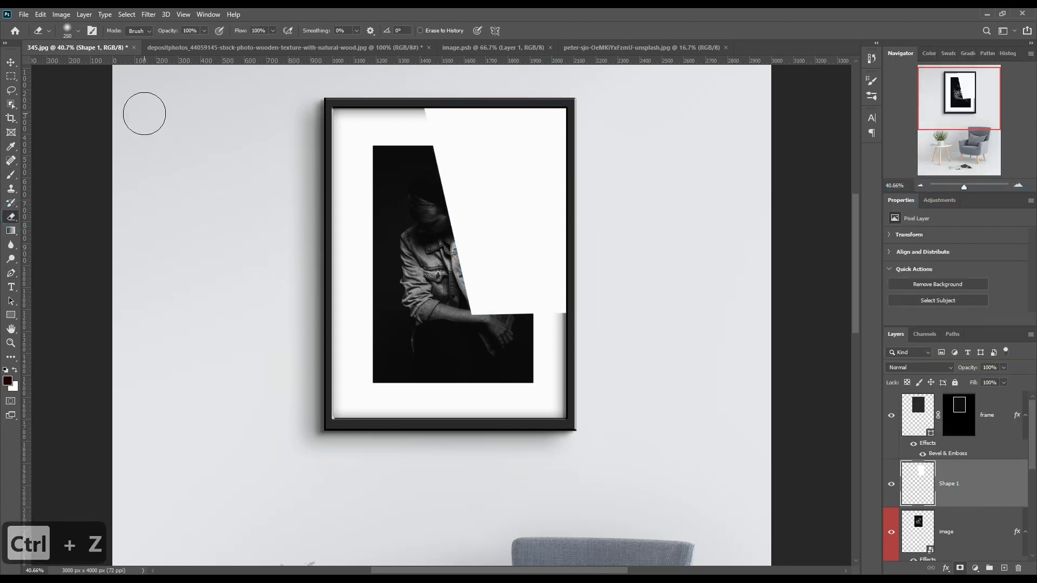
{"action": "left_click", "coordinate": [78, 30]}
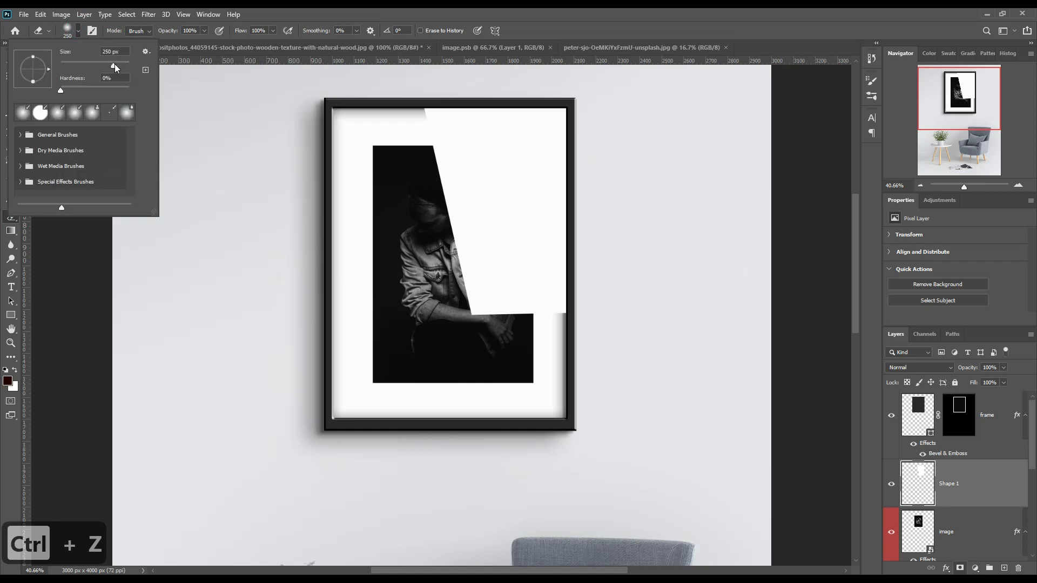
{"action": "left_click_drag", "start_coordinate": [118, 64], "coordinate": [123, 64]}
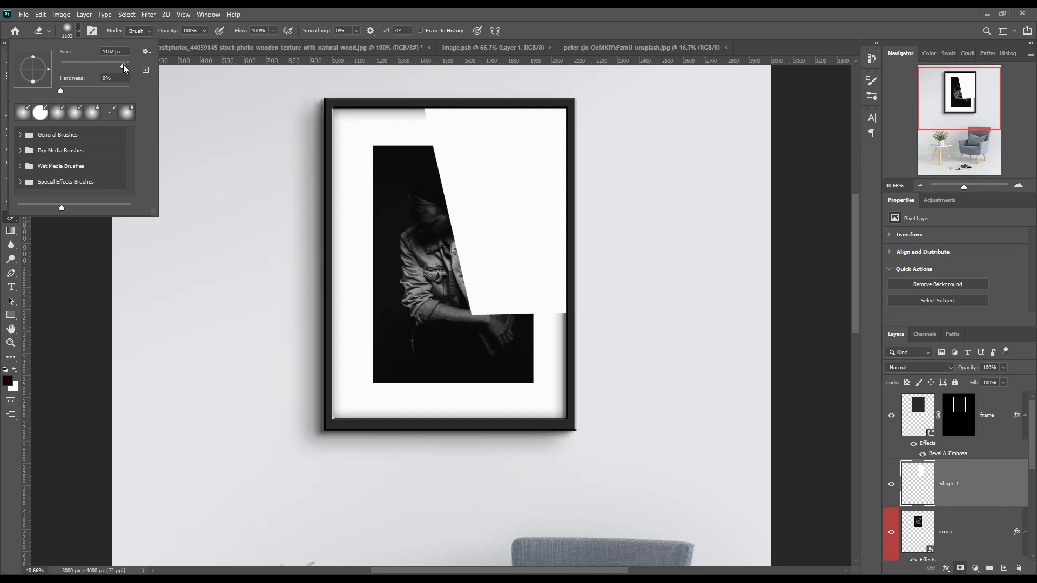
{"action": "left_click_drag", "start_coordinate": [170, 33], "coordinate": [133, 30]}
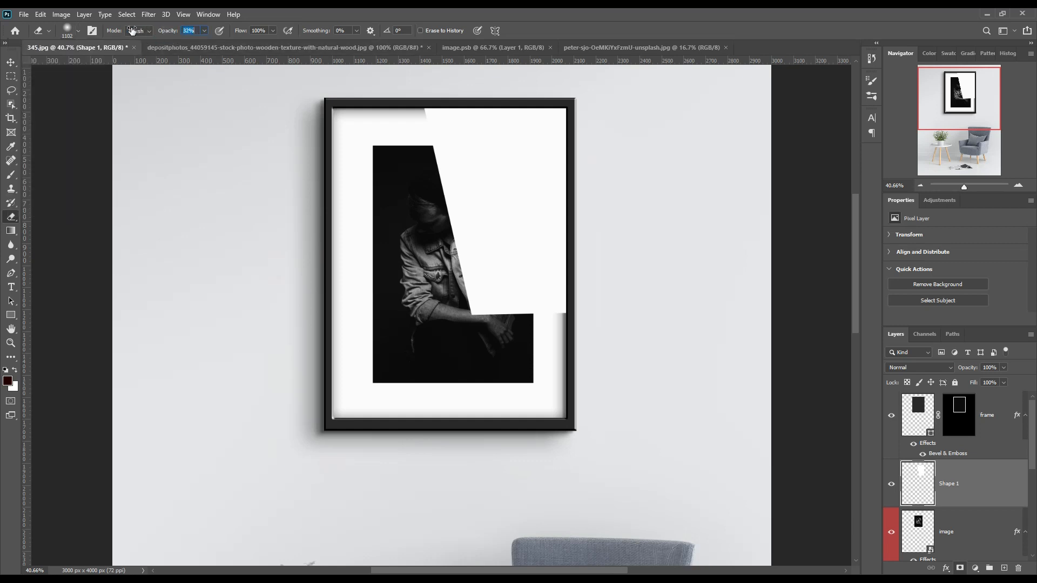
{"action": "left_click", "coordinate": [522, 282]}
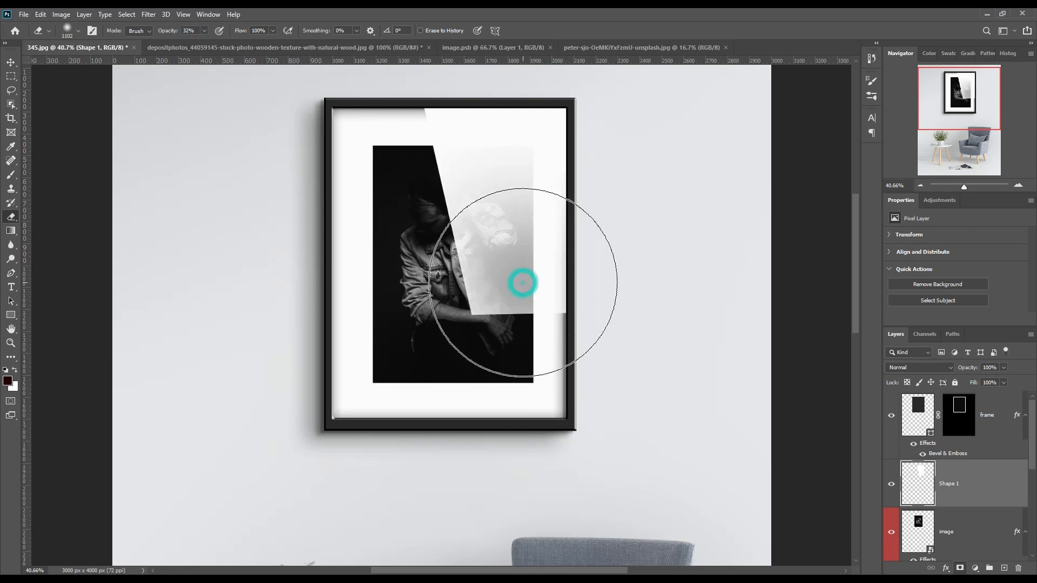
{"action": "left_click", "coordinate": [498, 298]}
{"action": "left_click", "coordinate": [477, 343]}
{"action": "left_click", "coordinate": [449, 347]}
{"action": "left_click", "coordinate": [431, 344]}
{"action": "left_click", "coordinate": [459, 359]}
{"action": "left_click", "coordinate": [590, 347]}
{"action": "left_click", "coordinate": [560, 344]}
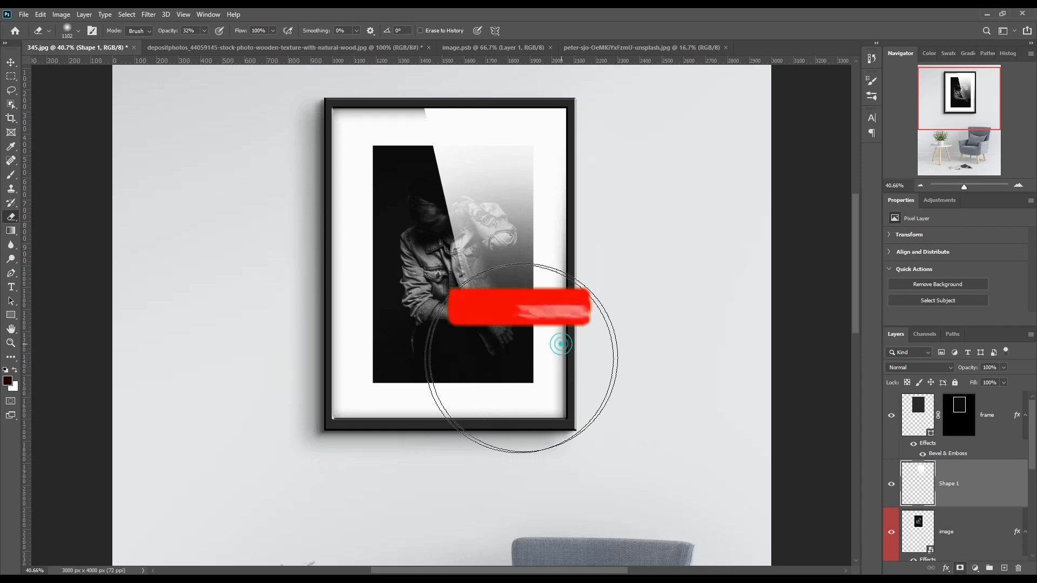
{"action": "left_click", "coordinate": [484, 371]}
{"action": "left_click", "coordinate": [458, 370]}
{"action": "left_click", "coordinate": [421, 333]}
{"action": "left_click", "coordinate": [577, 313]}
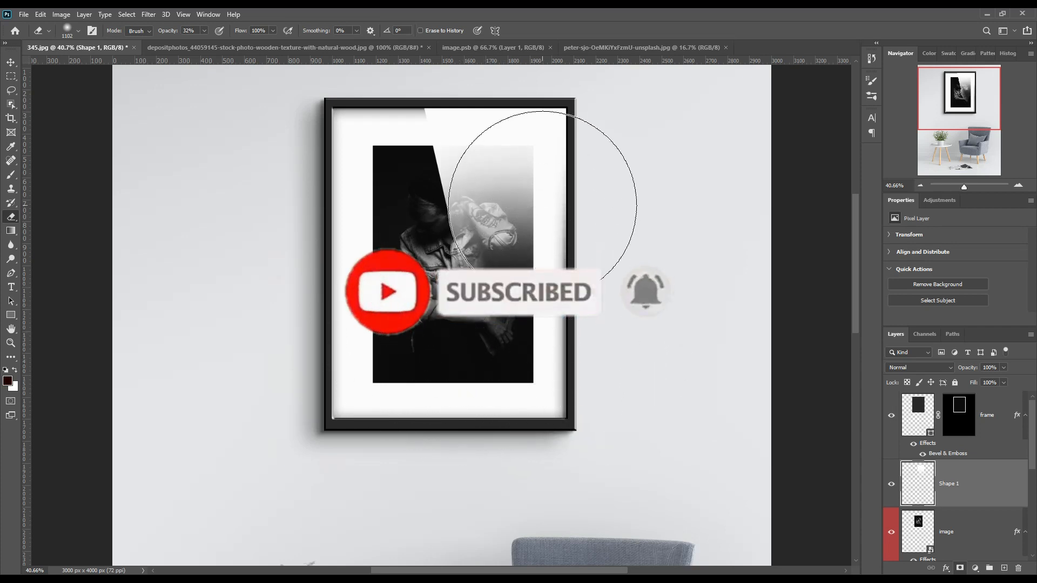
{"action": "left_click_drag", "start_coordinate": [967, 368], "coordinate": [926, 364]}
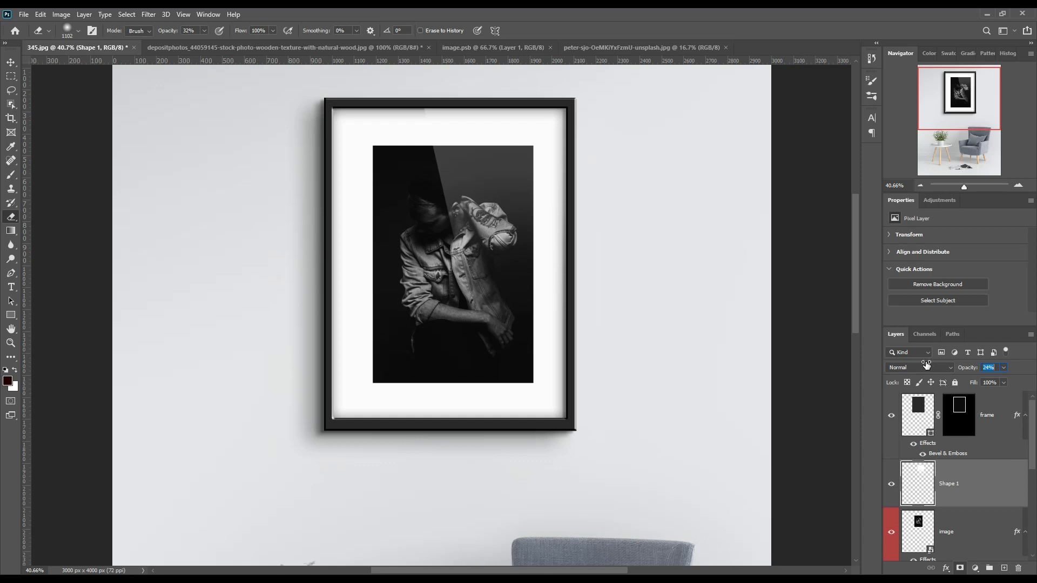
Step: Rename the Shape 1 layer as relfection
{"action": "left_click_drag", "start_coordinate": [926, 364], "coordinate": [926, 366]}
{"action": "left_click", "coordinate": [11, 62]}
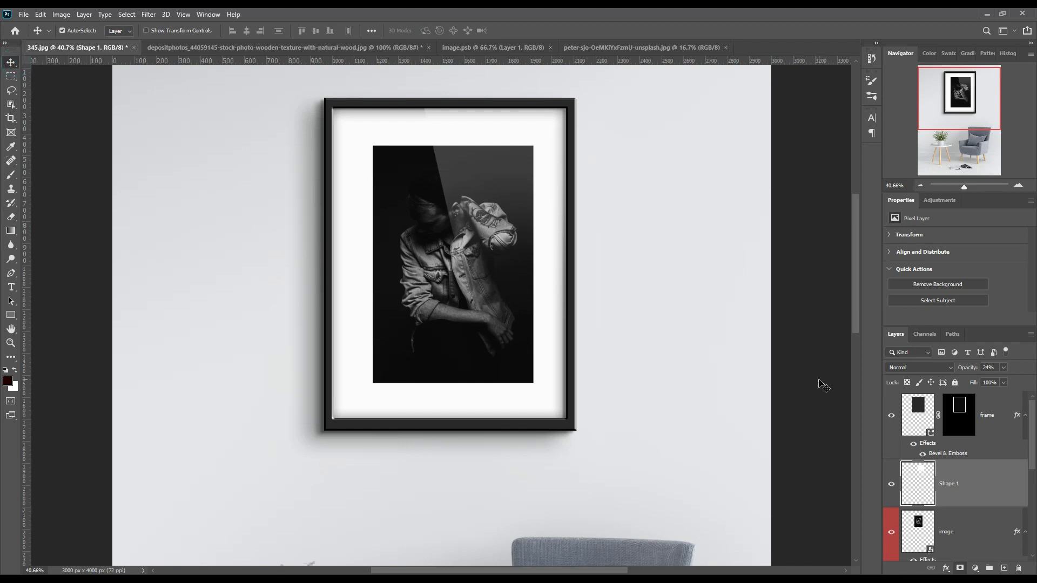
{"action": "double_click", "coordinate": [949, 484]}
{"action": "type", "text": "re"}
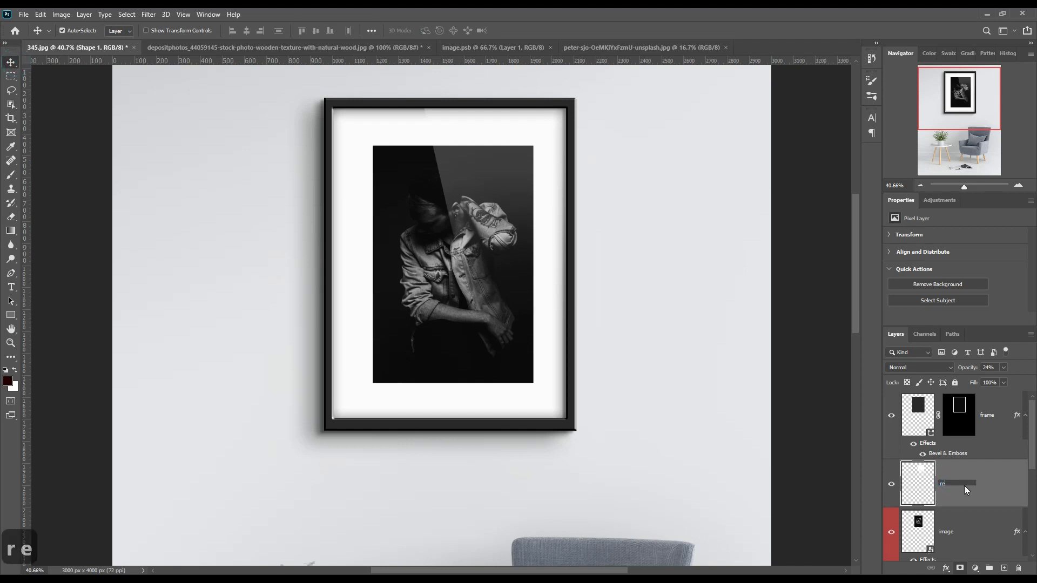
{"action": "type", "text": "l"}
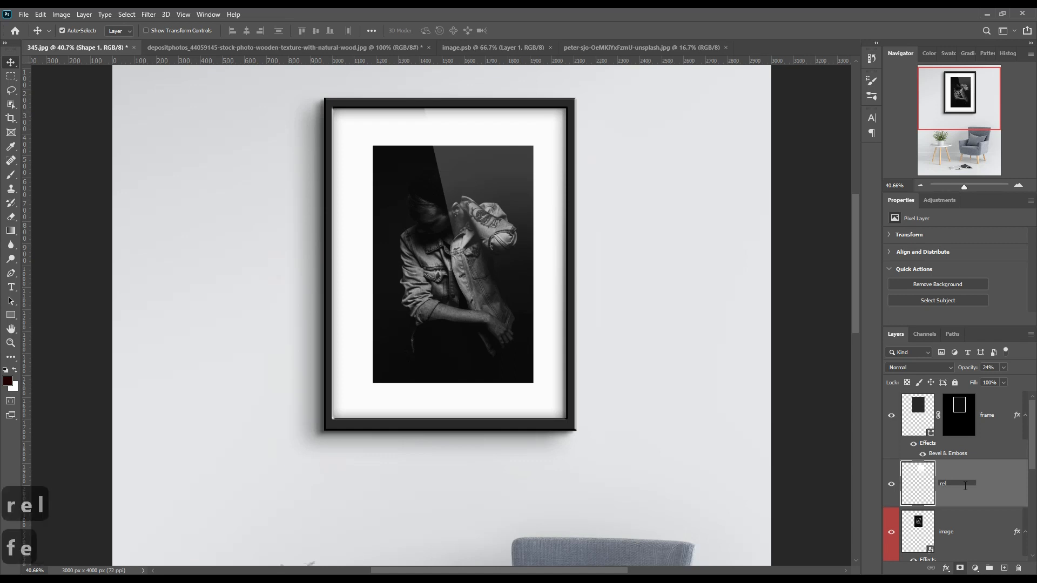
{"action": "type", "text": "fection"}
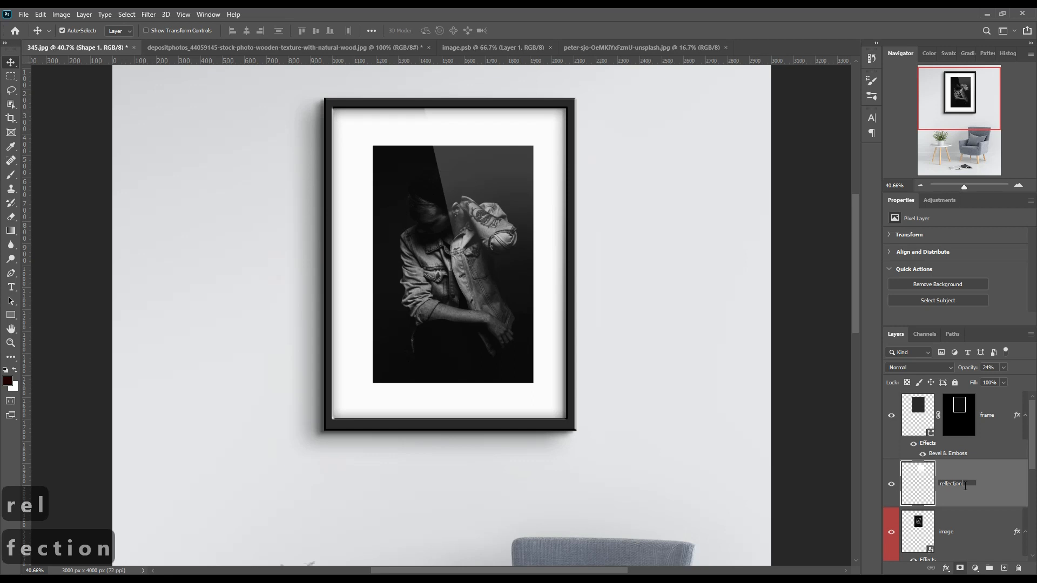
{"action": "key", "text": "Return"}
Step: Zoom out to 22.31% to examine the complete framed wall scene, and deselect all layers
{"action": "left_click", "coordinate": [977, 529]}
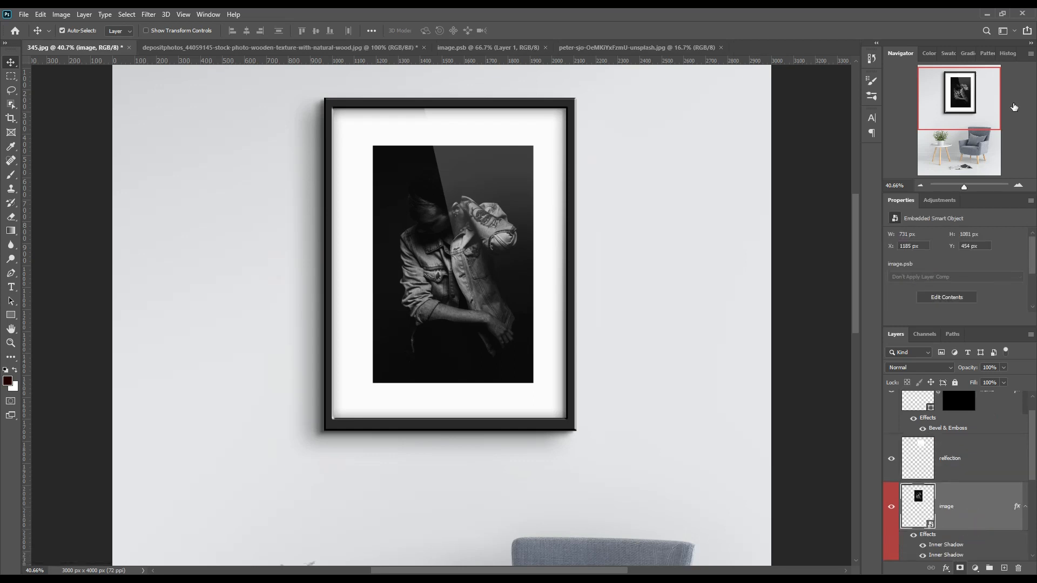
{"action": "mouse_move", "coordinate": [964, 188]}
{"action": "left_mouse_down"}
{"action": "mouse_move", "coordinate": [919, 186]}
{"action": "mouse_move", "coordinate": [964, 195]}
{"action": "left_mouse_up"}
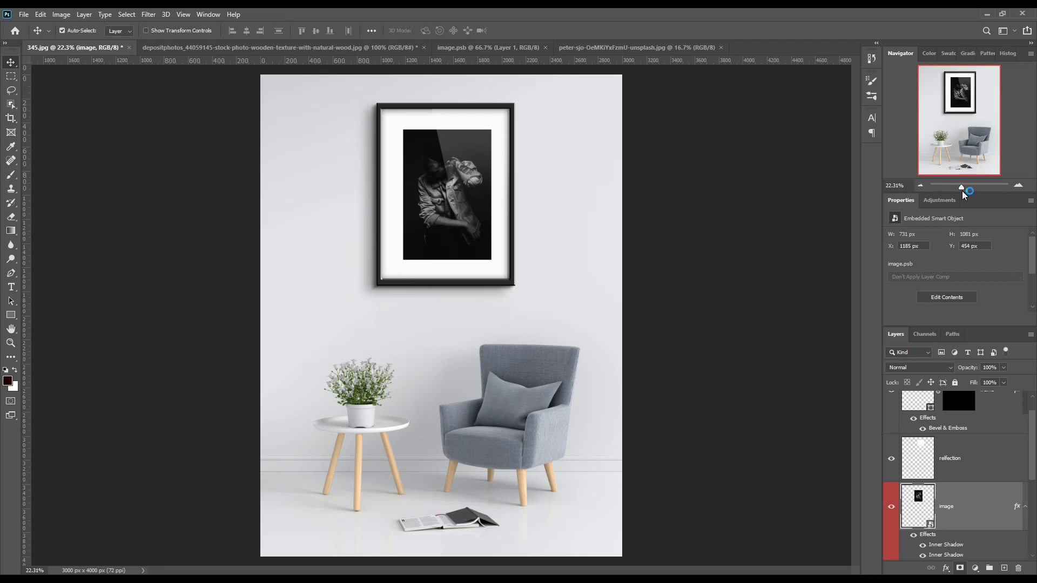
{"action": "left_click", "coordinate": [15, 59]}
{"action": "left_click", "coordinate": [131, 134]}
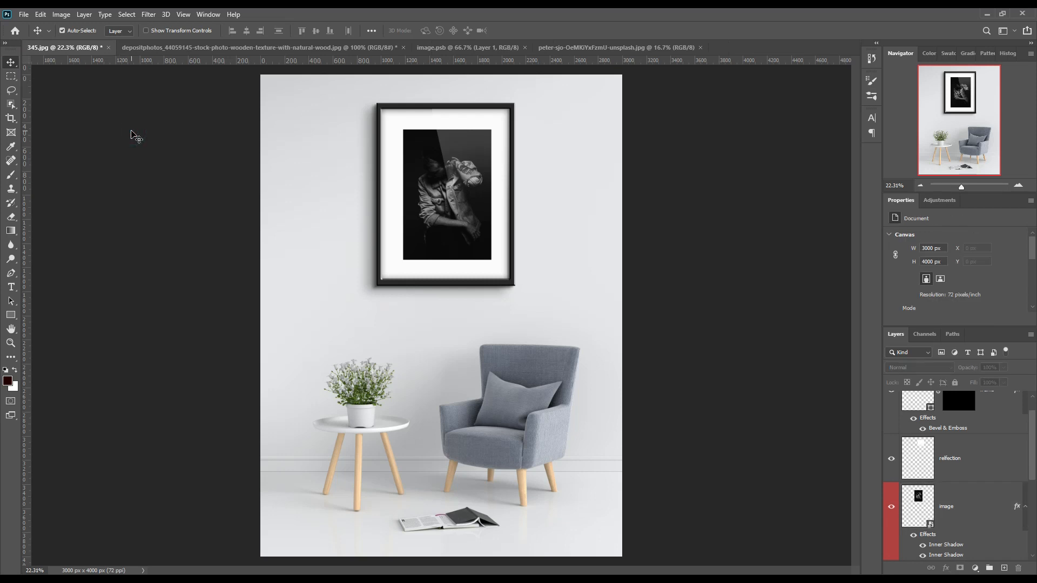